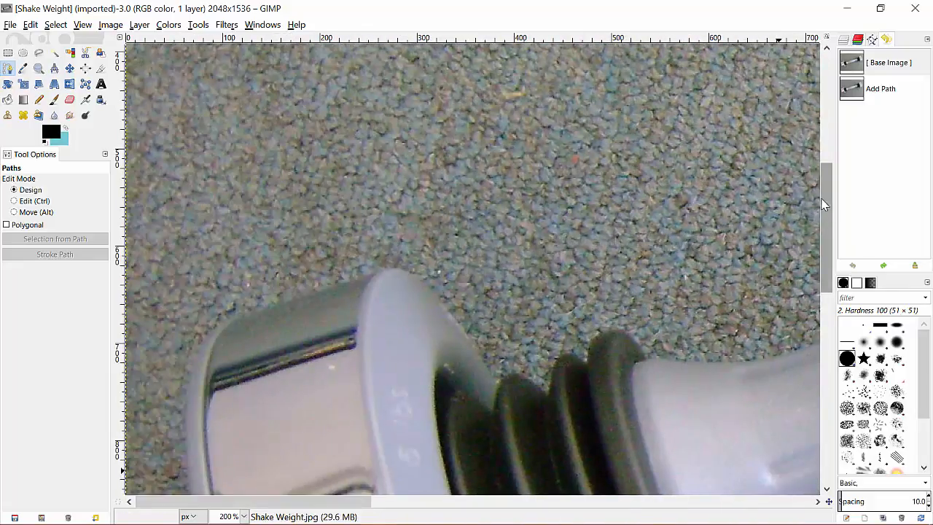
Step: Start a path where the handle meets the left bellows and place four anchors along the upper edge of the narrow neck
{"action": "left_click_drag", "start_coordinate": [824, 205], "coordinate": [820, 264]}
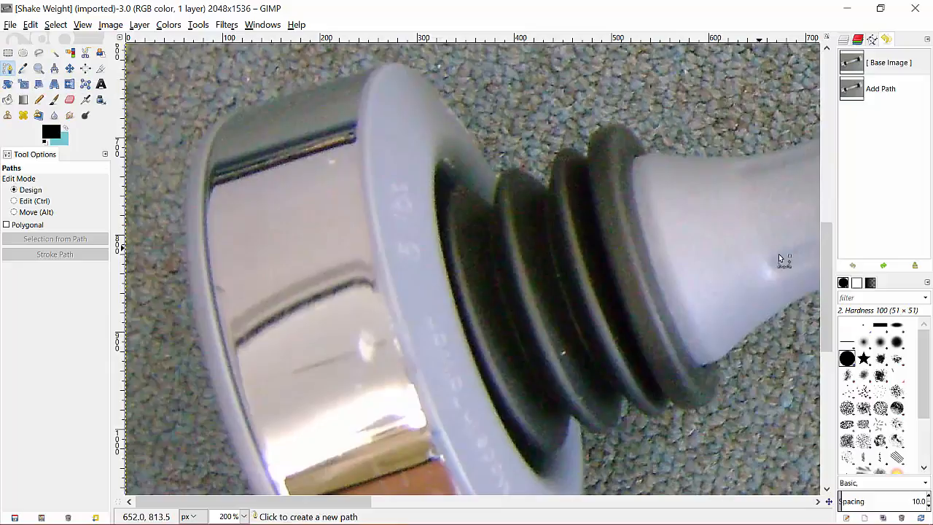
{"action": "left_click_drag", "start_coordinate": [826, 248], "coordinate": [826, 206]}
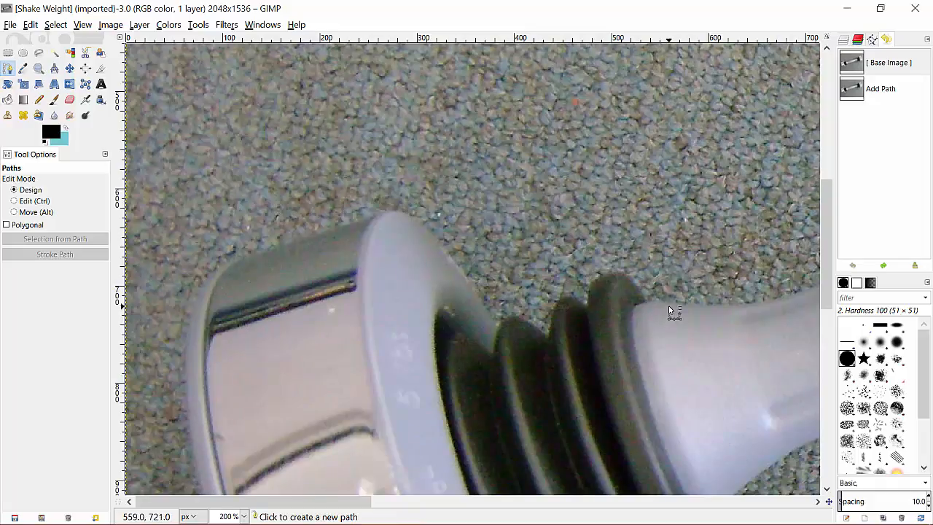
{"action": "mouse_move", "coordinate": [342, 523]}
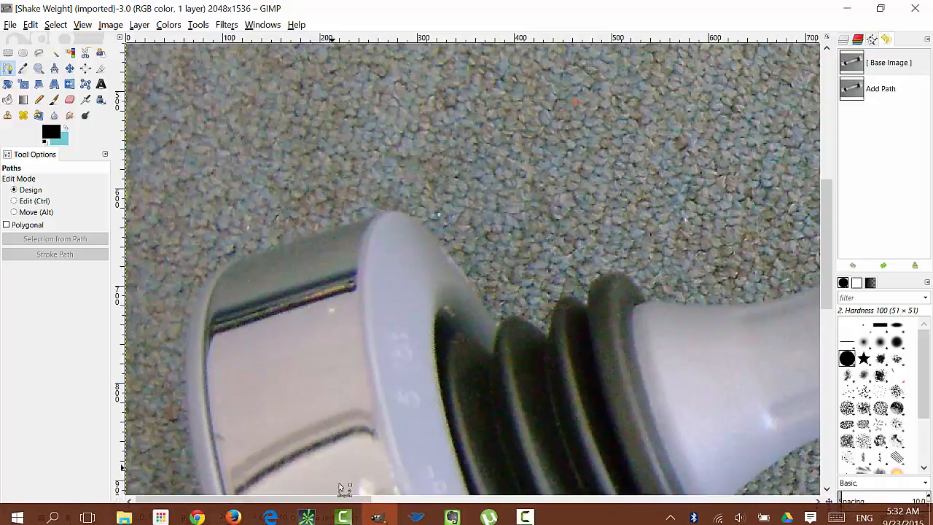
{"action": "left_click_drag", "start_coordinate": [342, 500], "coordinate": [484, 500]}
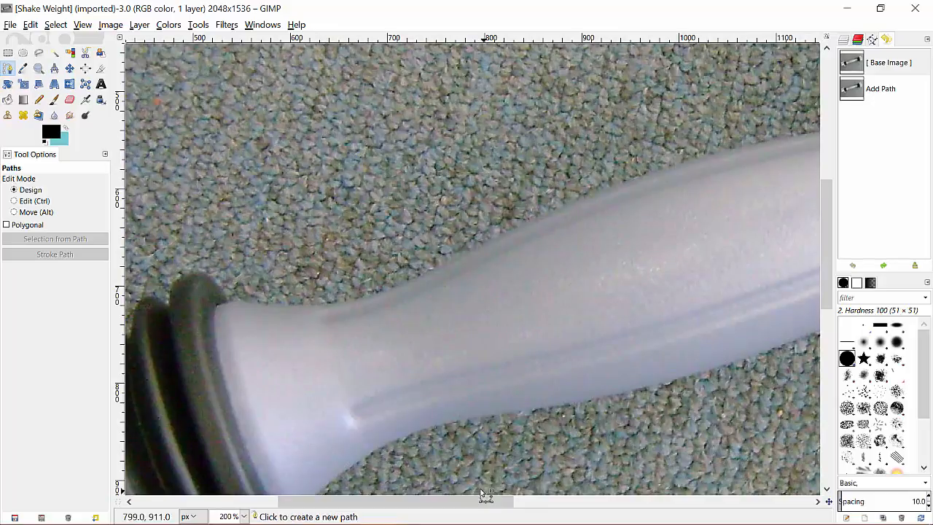
{"action": "left_click", "coordinate": [228, 305]}
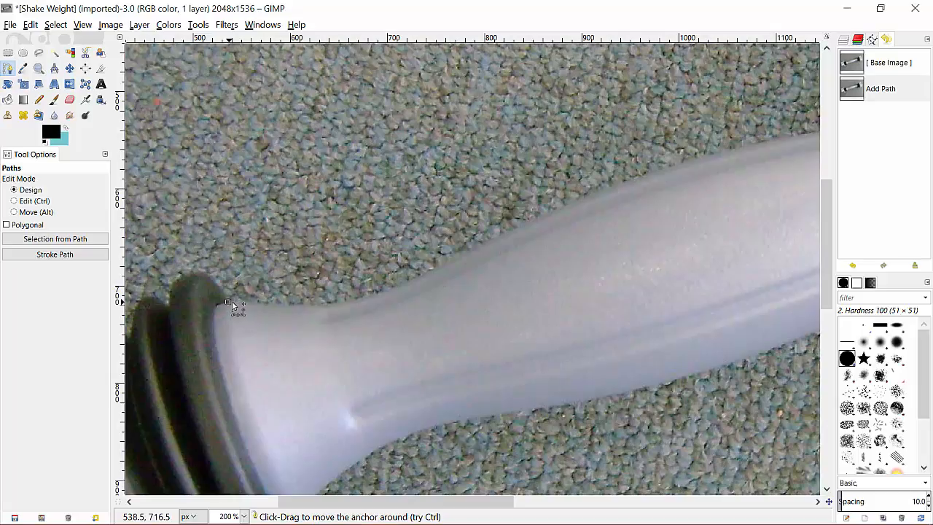
{"action": "left_click", "coordinate": [272, 305]}
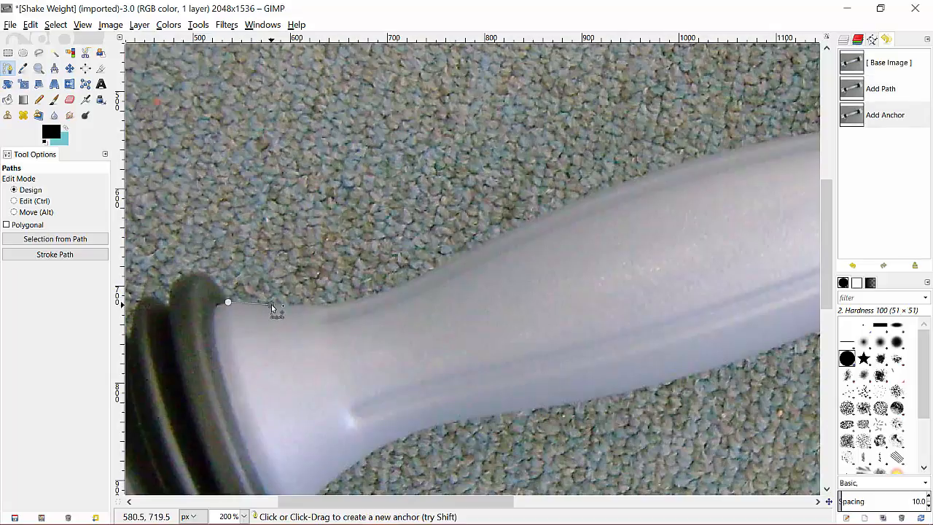
{"action": "left_click", "coordinate": [307, 305]}
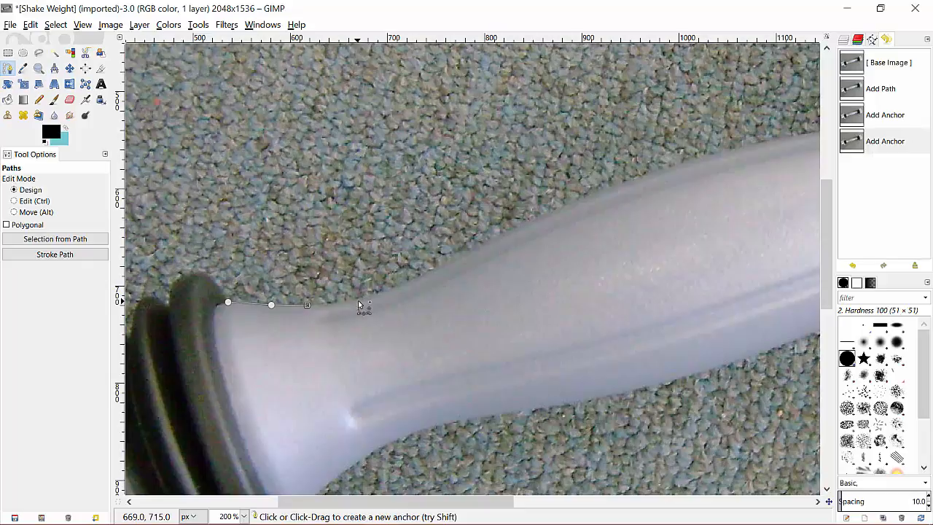
{"action": "left_click", "coordinate": [358, 301]}
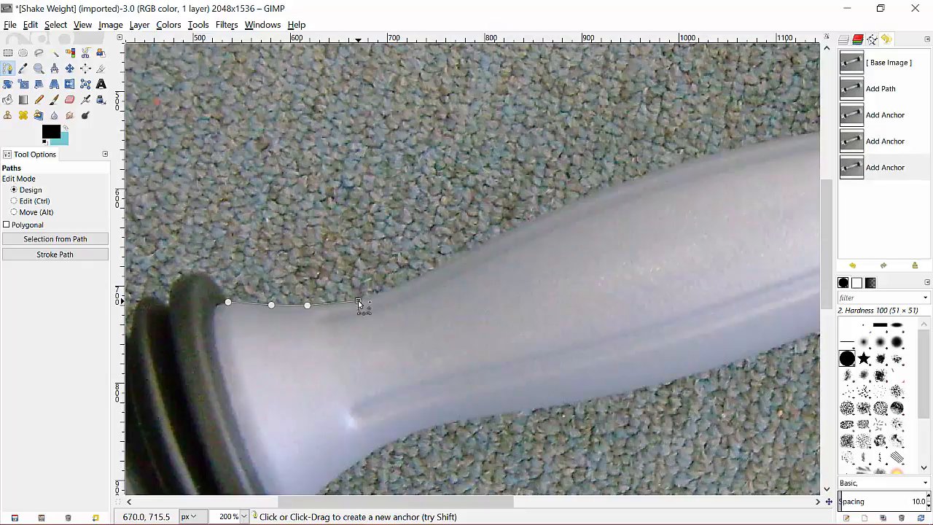
Step: Continue the path with anchors along the handle's upper edge, over the central bulge to the neck near the right weight
{"action": "left_click", "coordinate": [435, 269]}
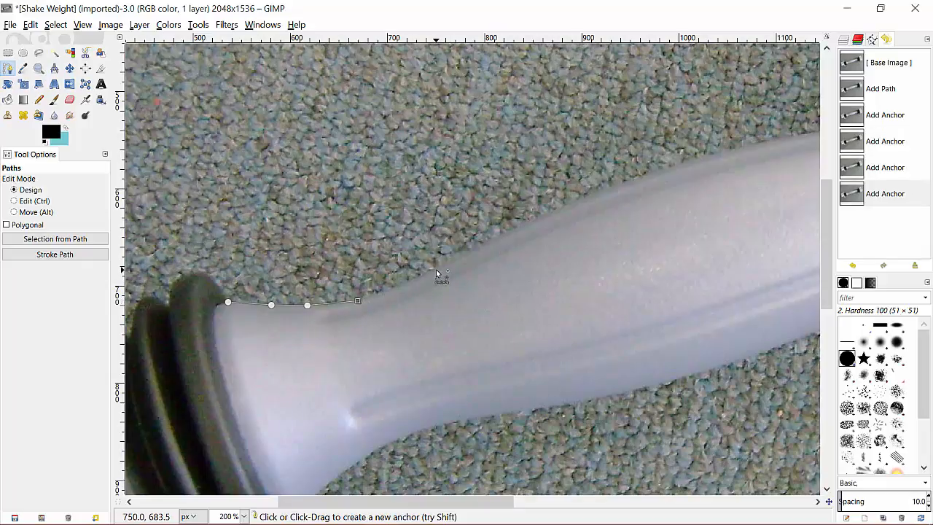
{"action": "left_click", "coordinate": [530, 222]}
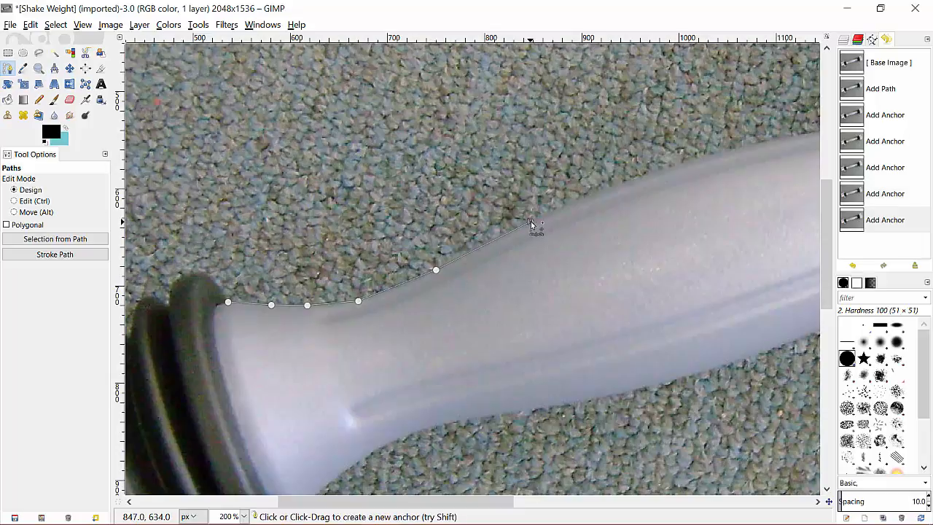
{"action": "left_click", "coordinate": [611, 190]}
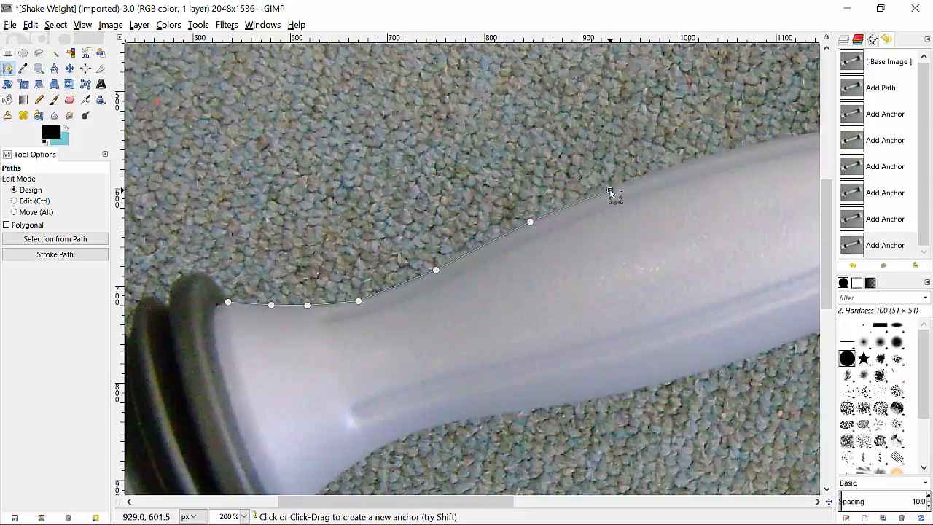
{"action": "left_click", "coordinate": [693, 162]}
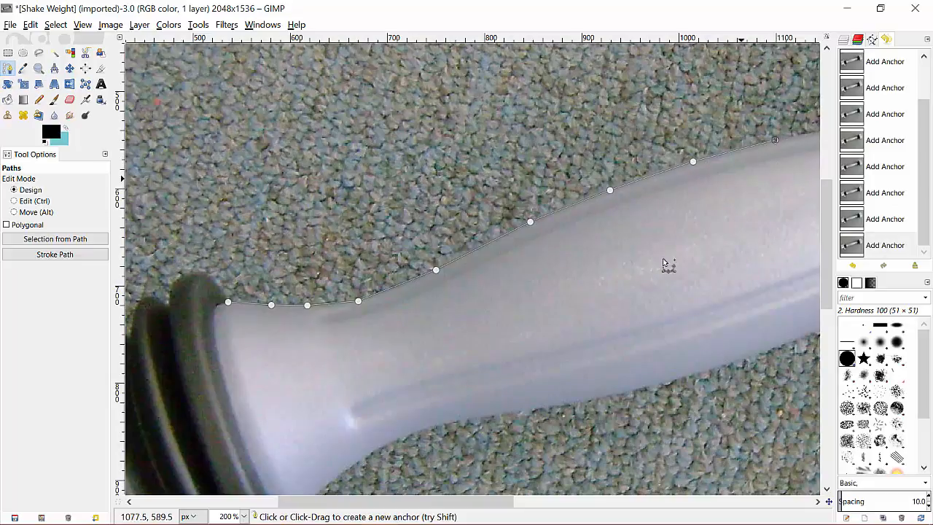
{"action": "left_click_drag", "start_coordinate": [432, 502], "coordinate": [563, 496]}
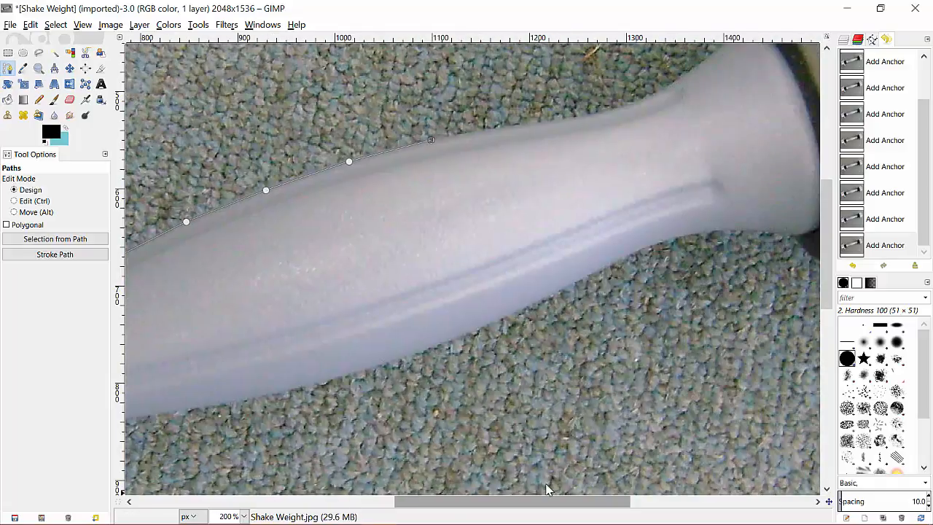
{"action": "left_click", "coordinate": [519, 126]}
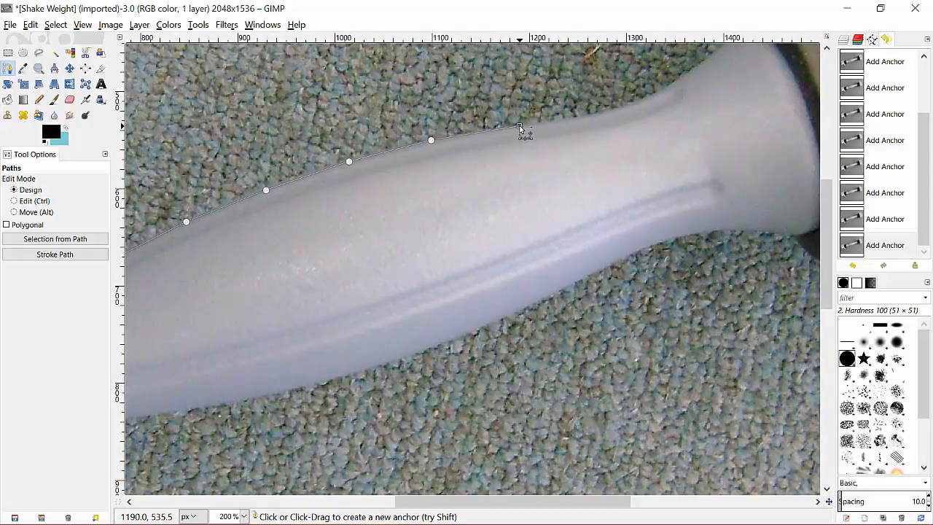
{"action": "left_click", "coordinate": [582, 115]}
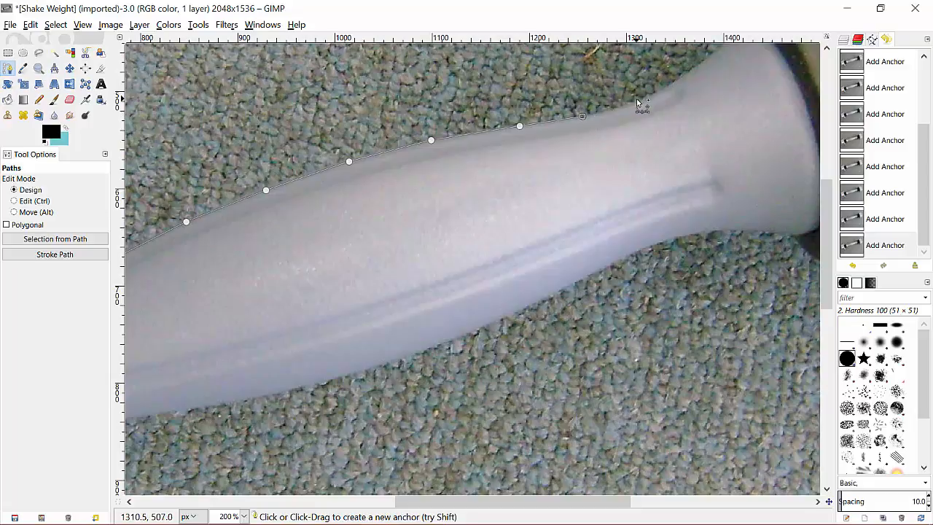
{"action": "left_click", "coordinate": [638, 101]}
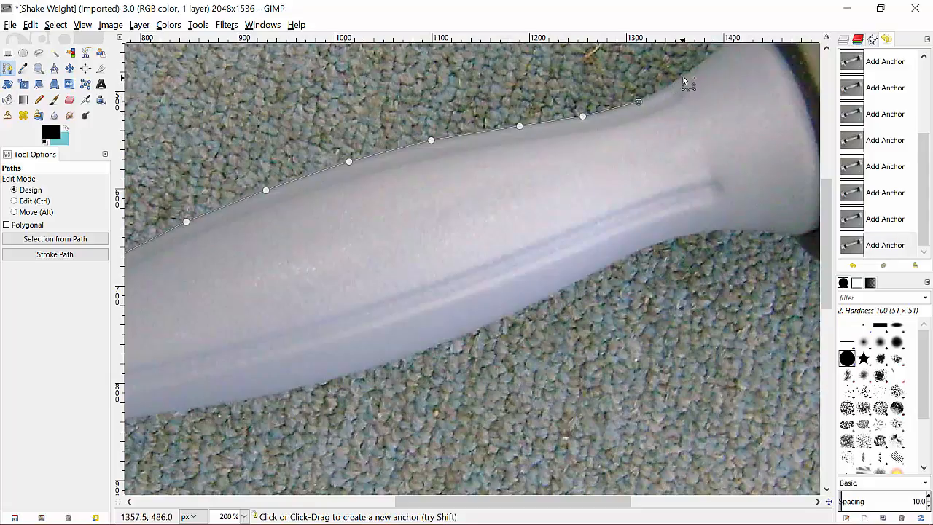
{"action": "left_click", "coordinate": [682, 75]}
Step: Extend the path with two anchors up the handle's flared end to where it meets the right bellows
{"action": "left_click_drag", "start_coordinate": [590, 504], "coordinate": [675, 500]}
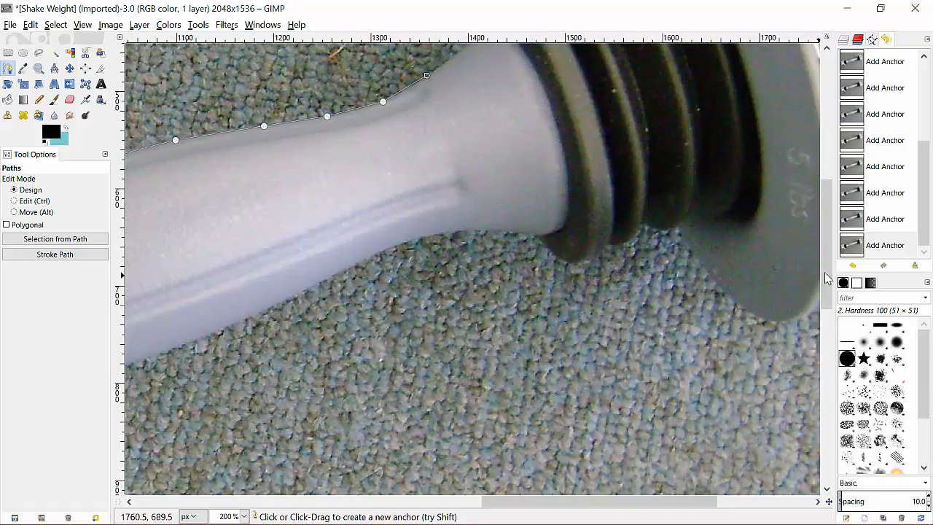
{"action": "scroll", "coordinate": [814, 239], "scroll_direction": "up", "scroll_amount": 5}
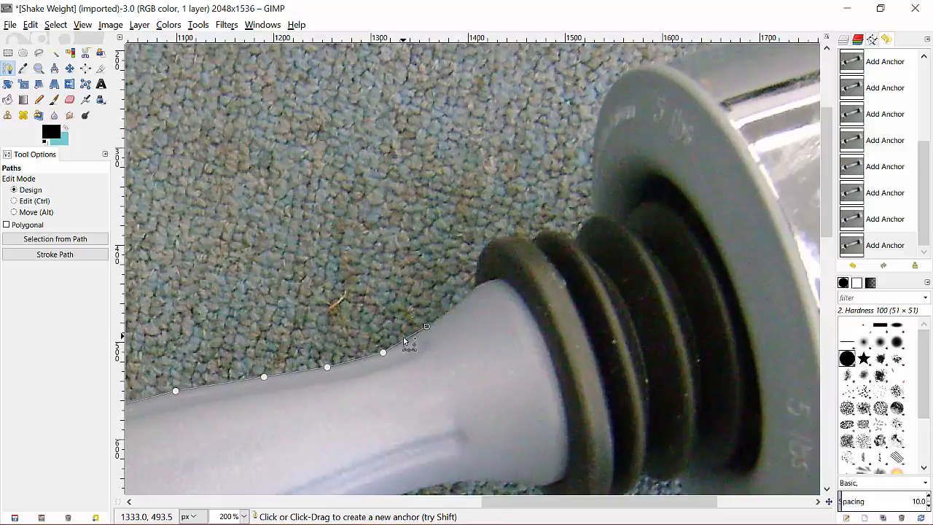
{"action": "left_click", "coordinate": [461, 300]}
{"action": "left_click", "coordinate": [475, 288]}
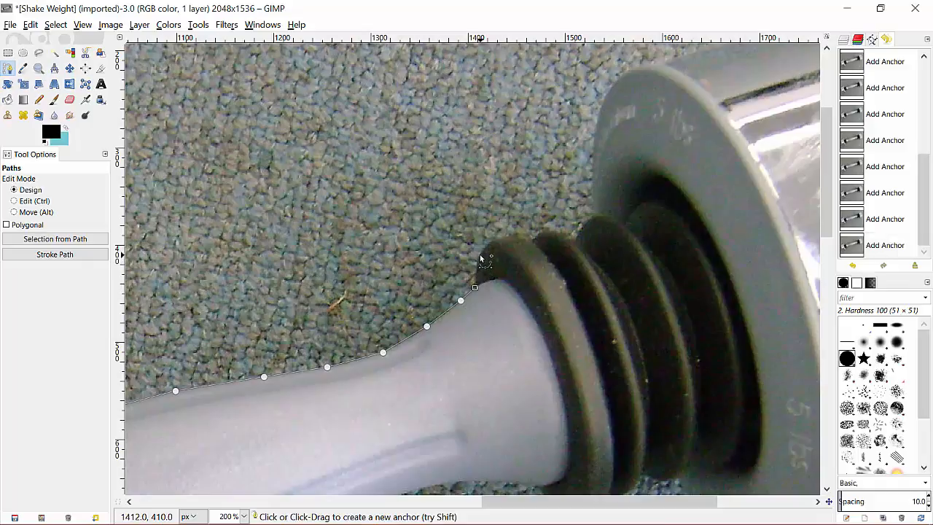
Step: Trace the scalloped upper edge of the right bellows with closely spaced anchors around each black ring, up to the weight's flange
{"action": "left_click", "coordinate": [480, 255]}
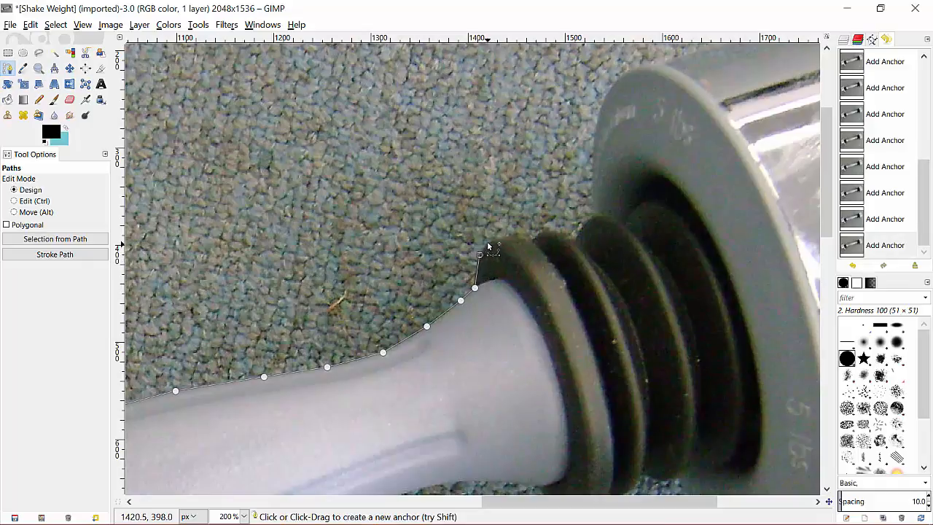
{"action": "left_click", "coordinate": [488, 244]}
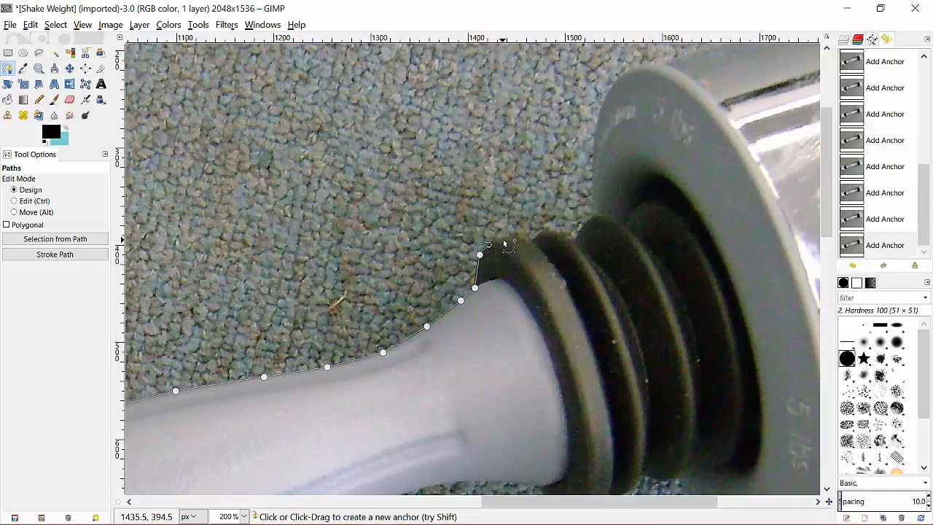
{"action": "left_click", "coordinate": [503, 239]}
{"action": "left_click", "coordinate": [524, 240]}
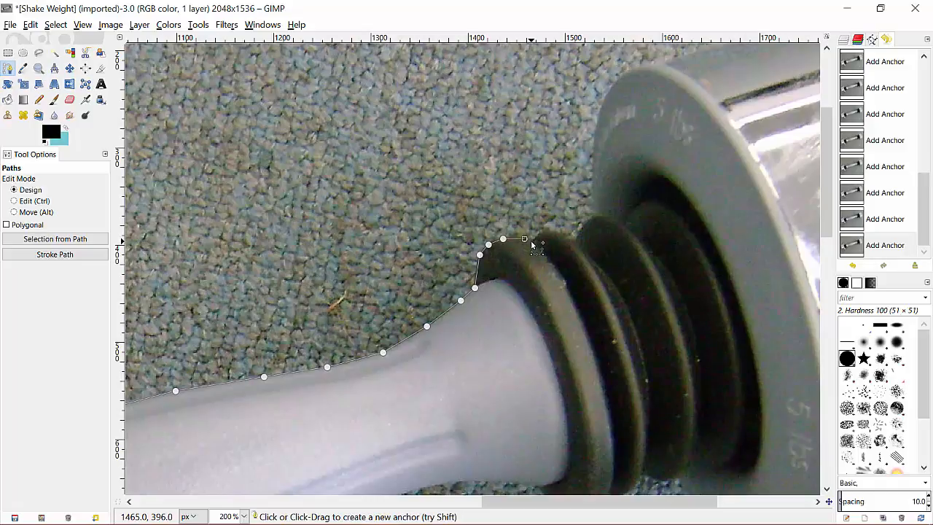
{"action": "left_click", "coordinate": [531, 241]}
{"action": "left_click", "coordinate": [536, 237]}
{"action": "left_click", "coordinate": [544, 230]}
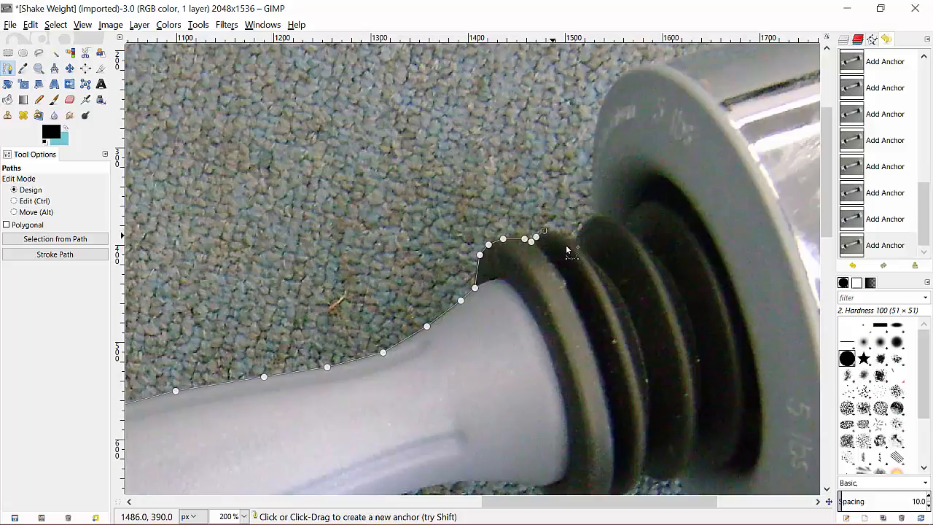
{"action": "left_click", "coordinate": [557, 234]}
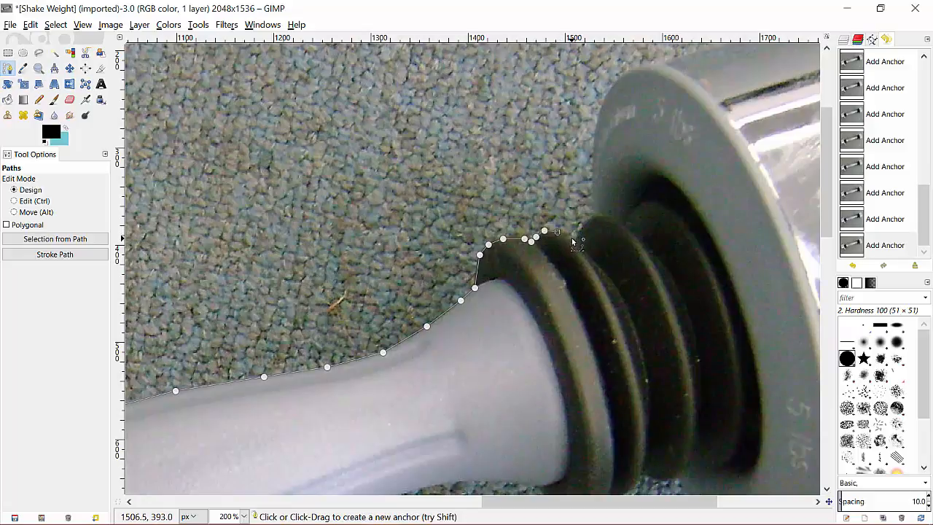
{"action": "left_click", "coordinate": [571, 239]}
{"action": "left_click", "coordinate": [579, 233]}
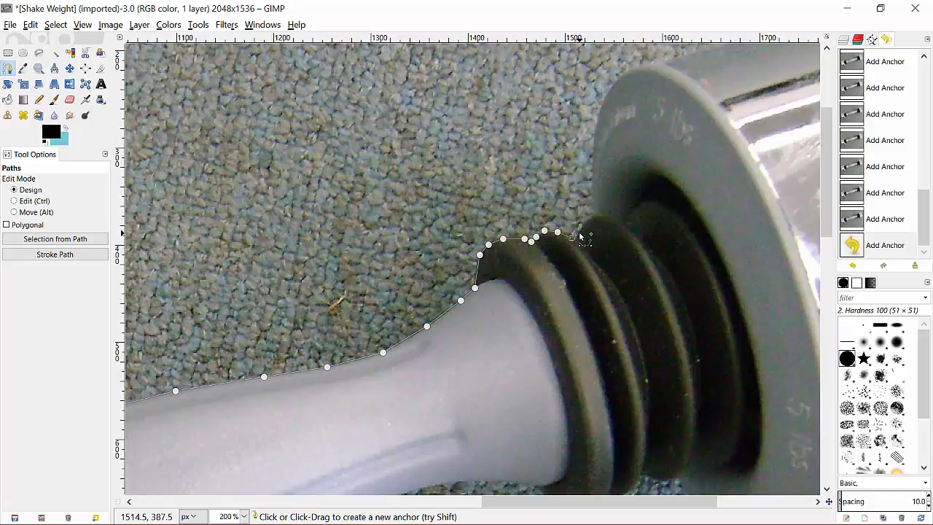
{"action": "left_click", "coordinate": [590, 217]}
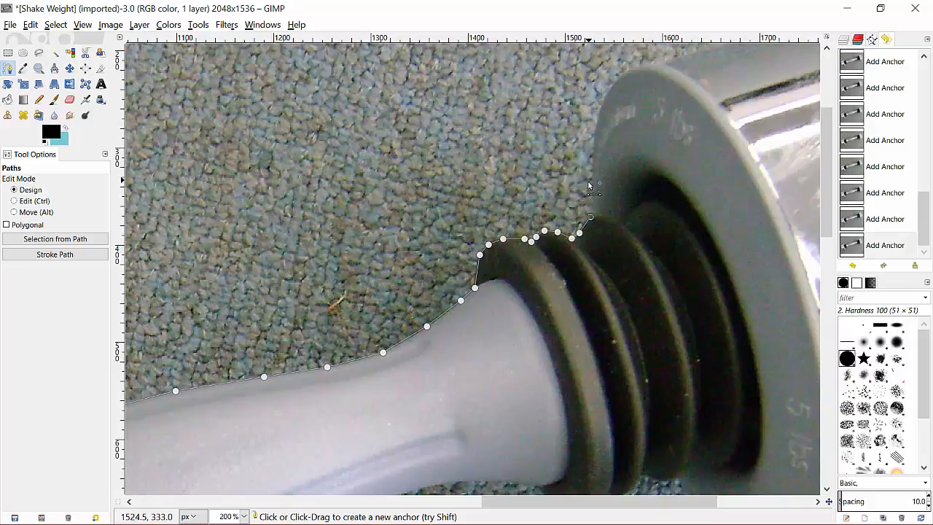
Step: Continue the path around the grey flange of the right weight, from the bellows up to its upper rim
{"action": "left_click", "coordinate": [592, 164]}
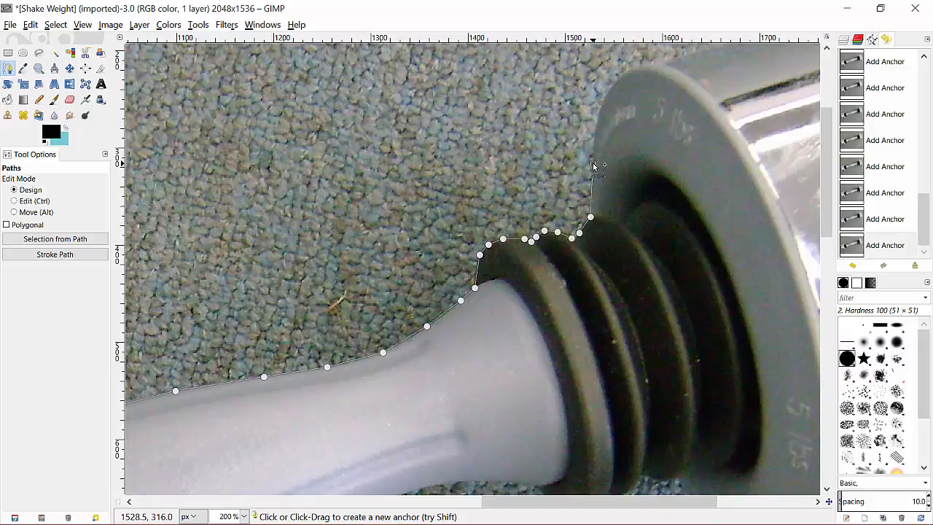
{"action": "left_click", "coordinate": [598, 115]}
{"action": "left_click", "coordinate": [612, 83]}
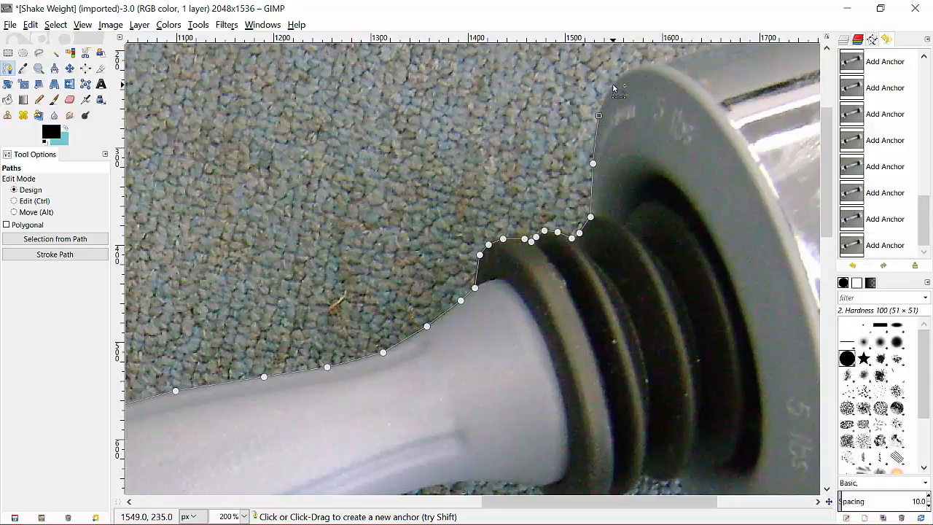
{"action": "left_click", "coordinate": [643, 65]}
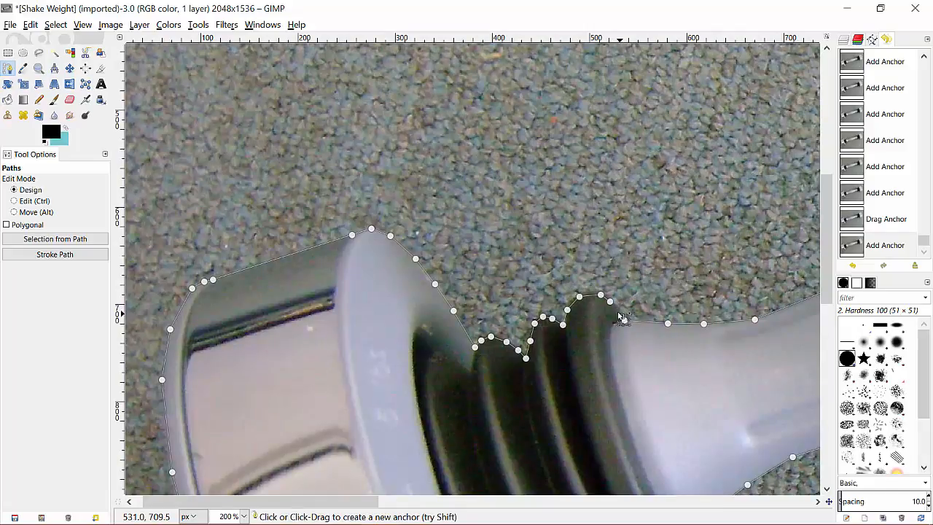
Step: Place the last two anchors on the outermost ring of the left bellows, back by the path's starting point
{"action": "left_click", "coordinate": [616, 311]}
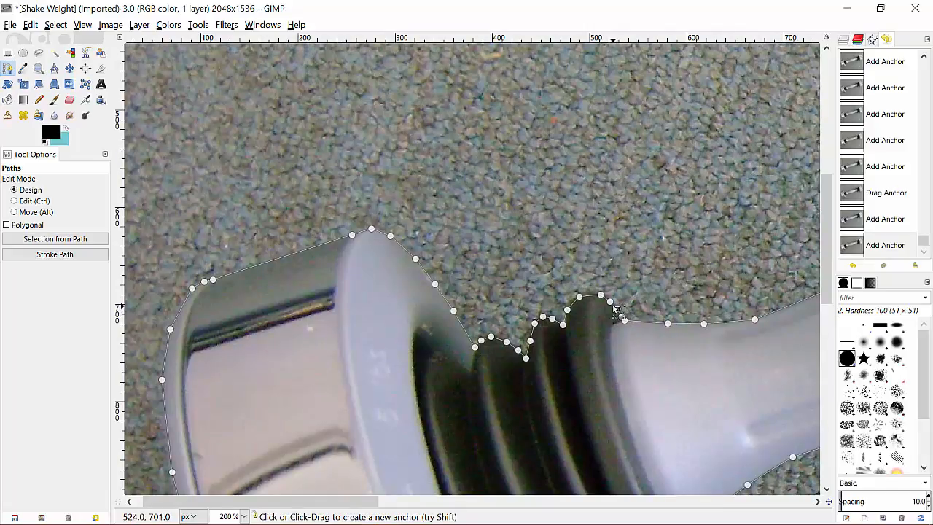
{"action": "left_click", "coordinate": [613, 306]}
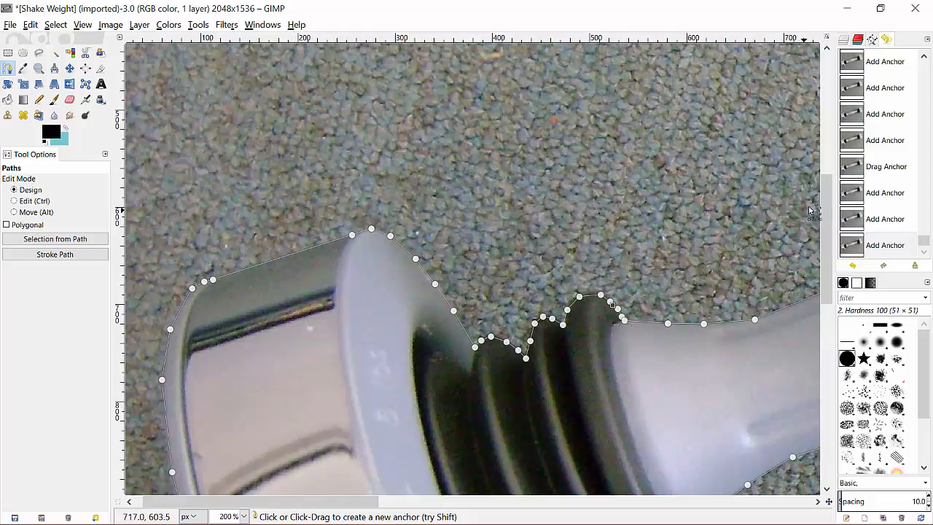
Step: Check the path around the whole dumbbell at 66.7% zoom and inspect the handle's lower edge at 300%
{"action": "left_click_drag", "start_coordinate": [831, 207], "coordinate": [831, 244]}
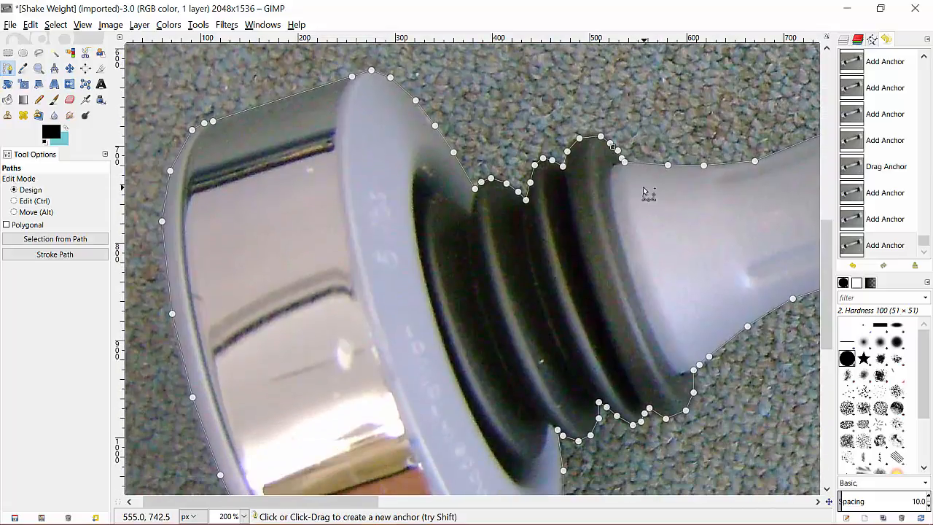
{"action": "key", "text": "minus"}
{"action": "key", "text": "minus"}
{"action": "key", "text": "minus"}
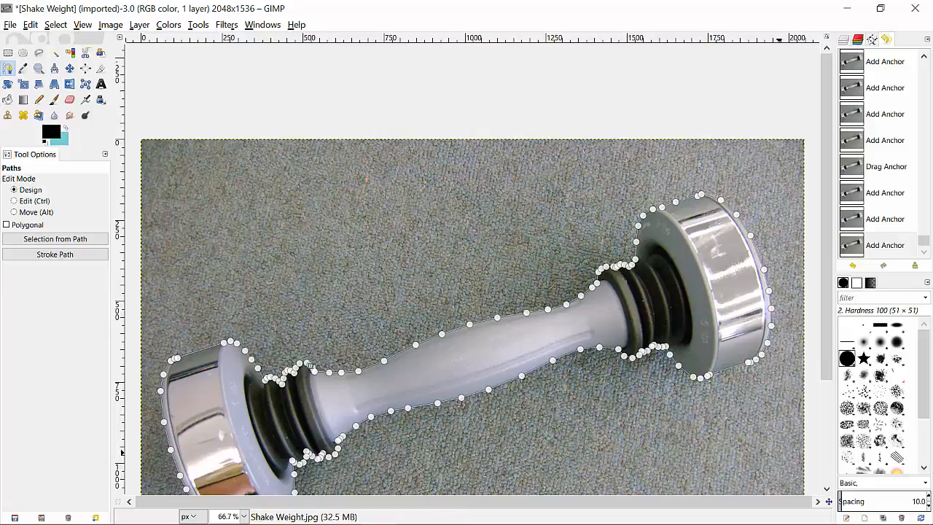
{"action": "scroll", "coordinate": [829, 143], "scroll_direction": "down", "scroll_amount": 3}
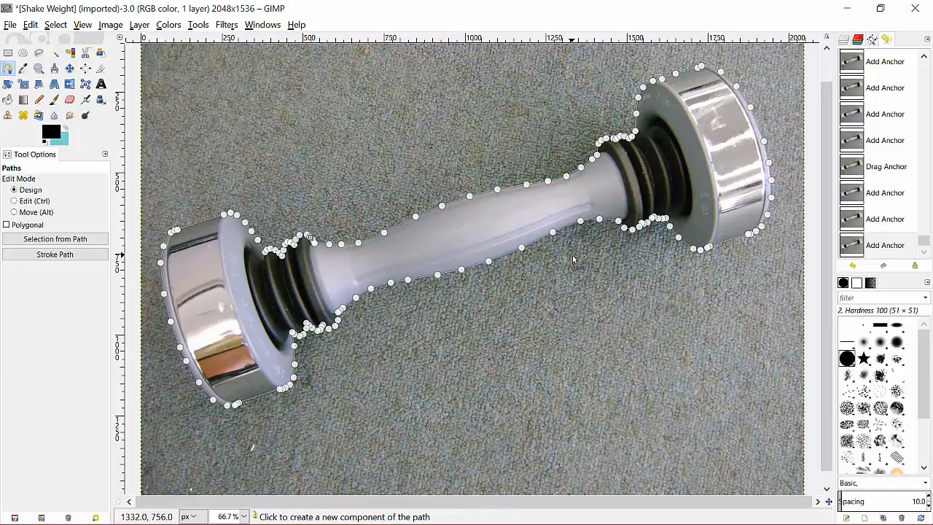
{"action": "scroll", "coordinate": [573, 259], "scroll_direction": "up", "scroll_amount": 4}
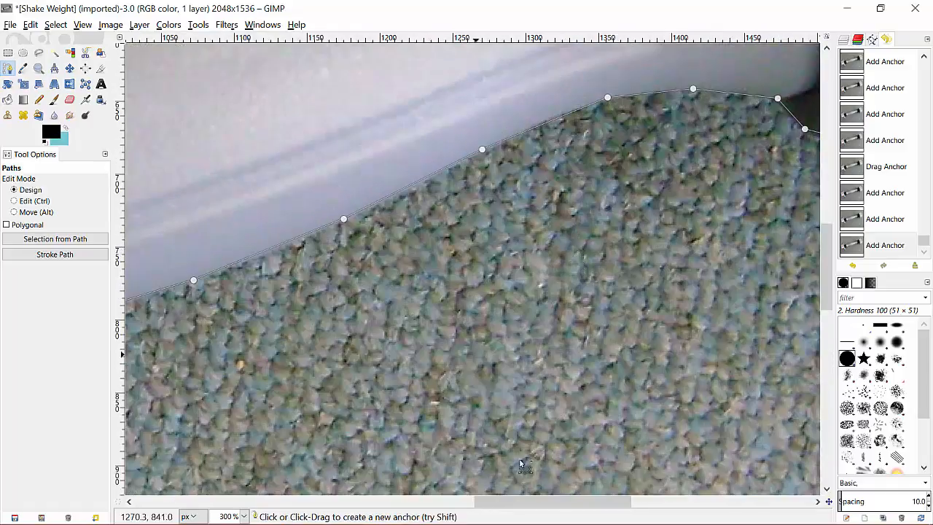
Step: Bend the path segments along the handle's upper edge beside the left bellows so they follow its concave curve
{"action": "left_click_drag", "start_coordinate": [556, 503], "coordinate": [355, 501]}
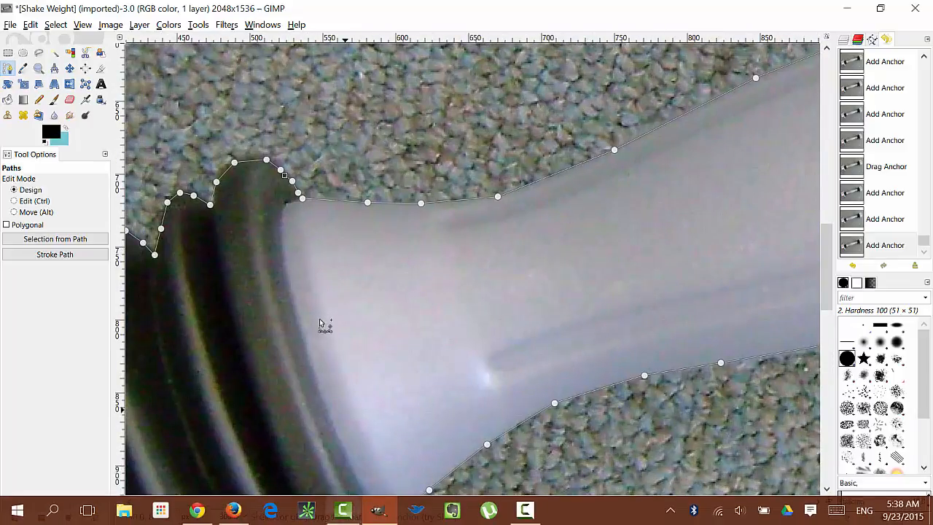
{"action": "left_click_drag", "start_coordinate": [334, 206], "coordinate": [335, 208]}
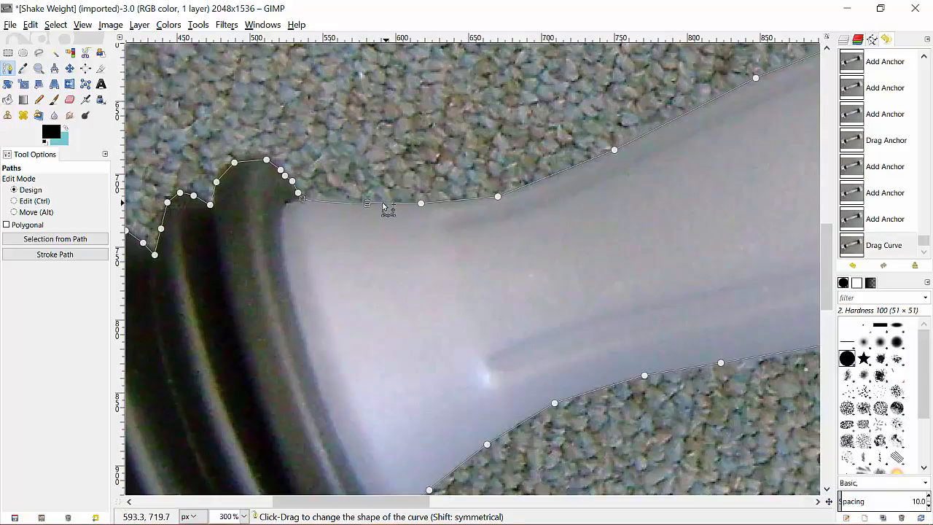
{"action": "left_click_drag", "start_coordinate": [373, 207], "coordinate": [377, 208]}
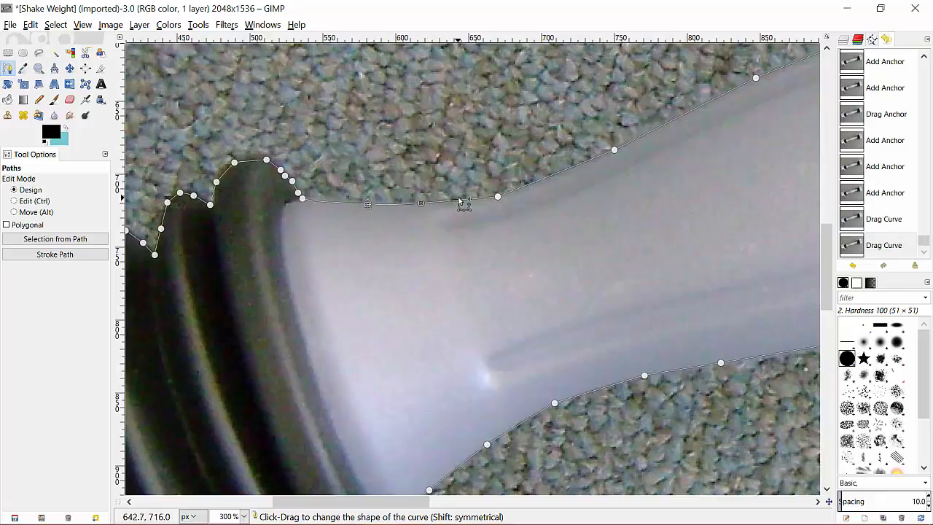
{"action": "left_click_drag", "start_coordinate": [460, 200], "coordinate": [461, 200]}
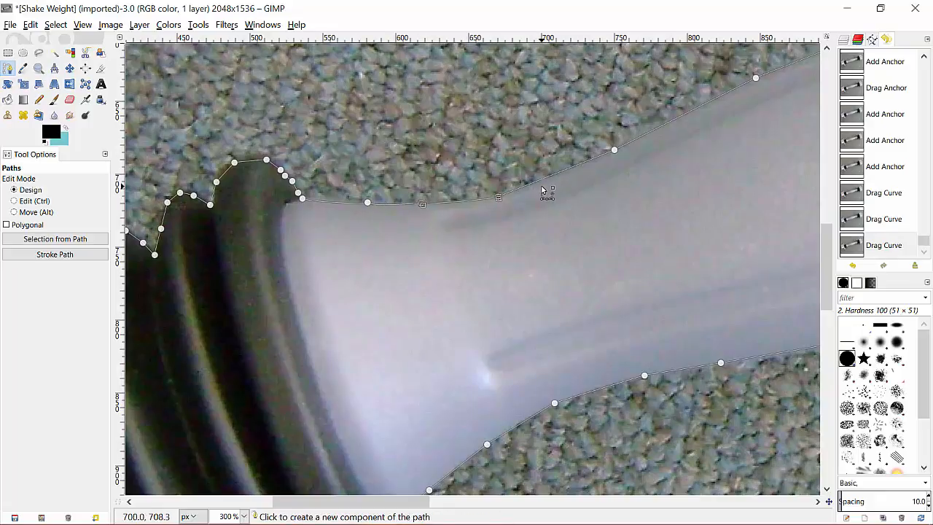
{"action": "left_click_drag", "start_coordinate": [538, 187], "coordinate": [538, 188]}
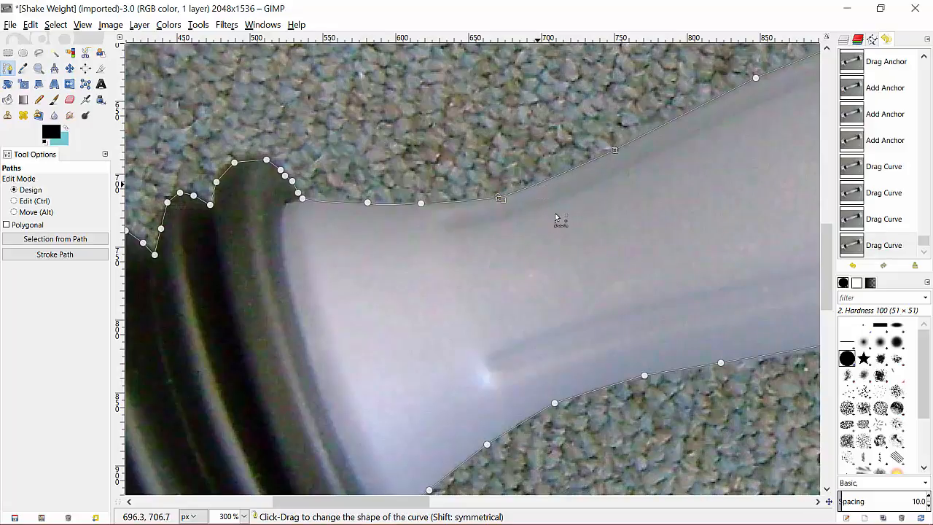
Step: Fit the path to the middle of the handle's upper edge by nudging an anchor and curving the segments
{"action": "left_click_drag", "start_coordinate": [408, 504], "coordinate": [472, 503]}
{"action": "left_click_drag", "start_coordinate": [830, 286], "coordinate": [826, 266]}
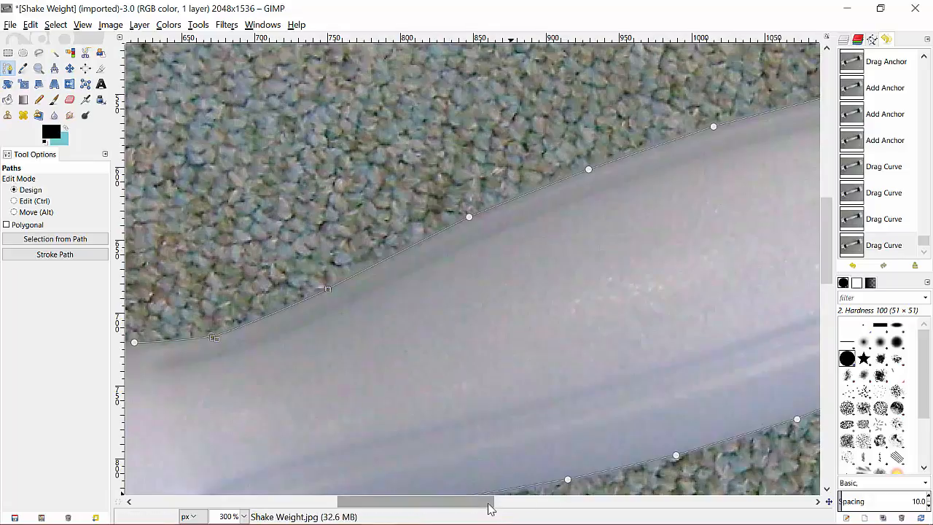
{"action": "left_click_drag", "start_coordinate": [488, 506], "coordinate": [583, 502]}
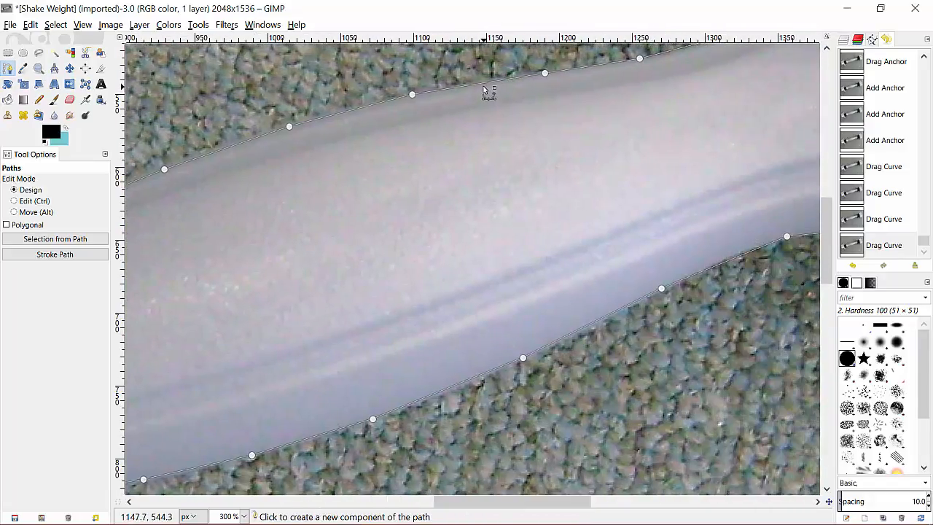
{"action": "left_click", "coordinate": [413, 96]}
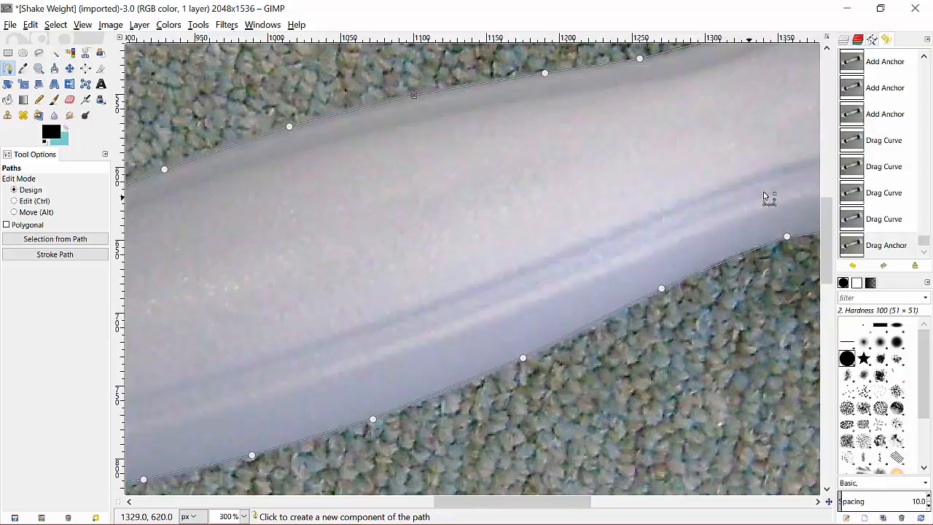
{"action": "scroll", "coordinate": [834, 222], "scroll_direction": "up", "scroll_amount": 3}
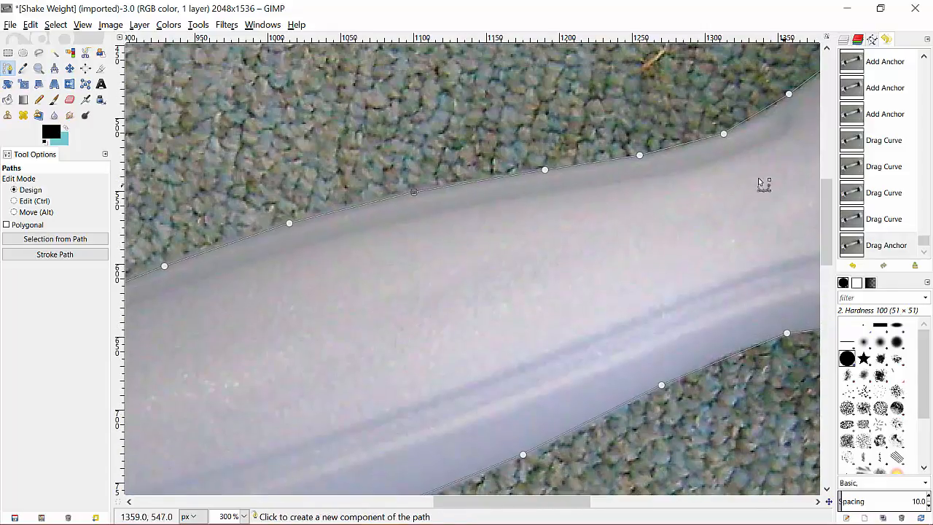
{"action": "left_click_drag", "start_coordinate": [685, 148], "coordinate": [638, 164]}
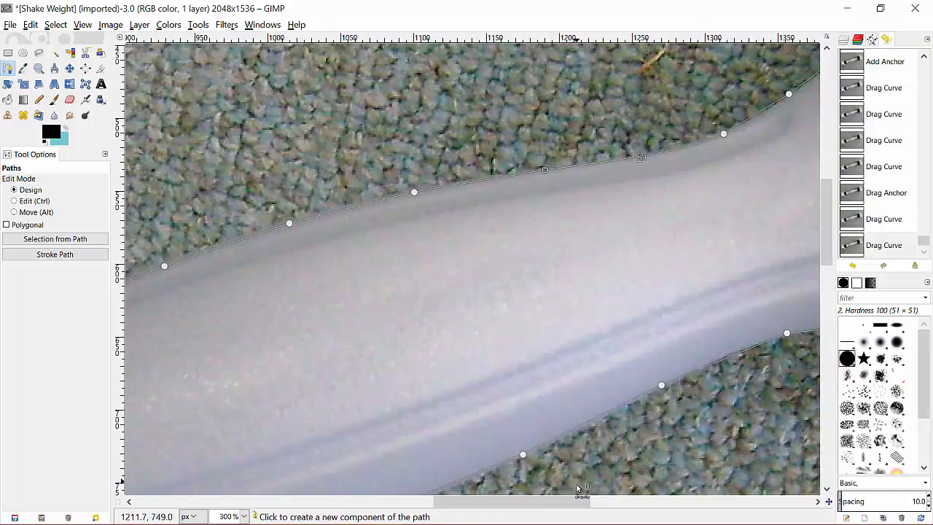
Step: Curve the path segments along the flared right end of the handle's upper edge, up to the right bellows
{"action": "left_click_drag", "start_coordinate": [578, 503], "coordinate": [634, 512]}
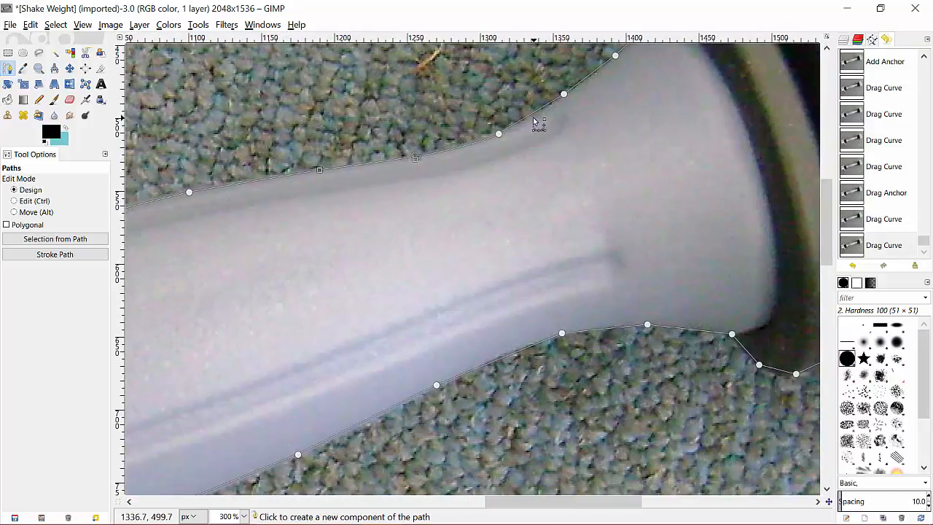
{"action": "left_click_drag", "start_coordinate": [537, 121], "coordinate": [534, 117]}
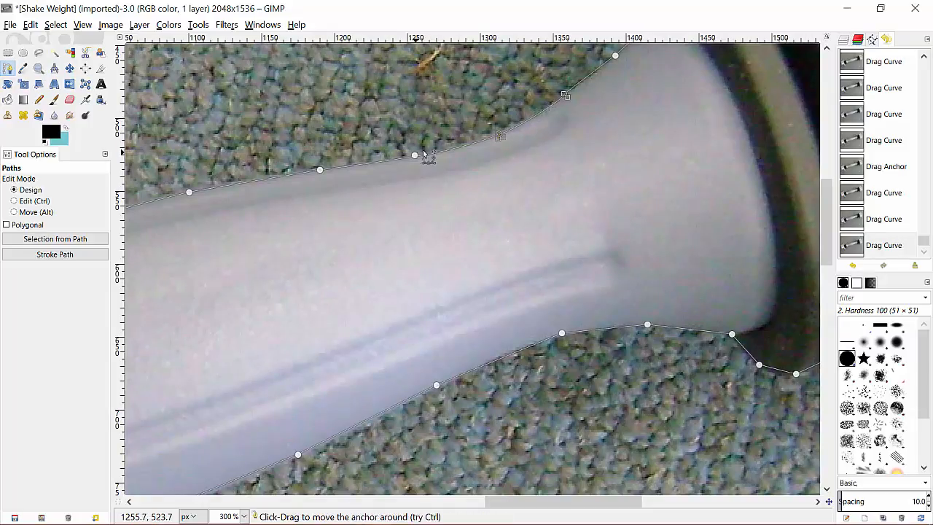
{"action": "left_click_drag", "start_coordinate": [593, 71], "coordinate": [596, 74]}
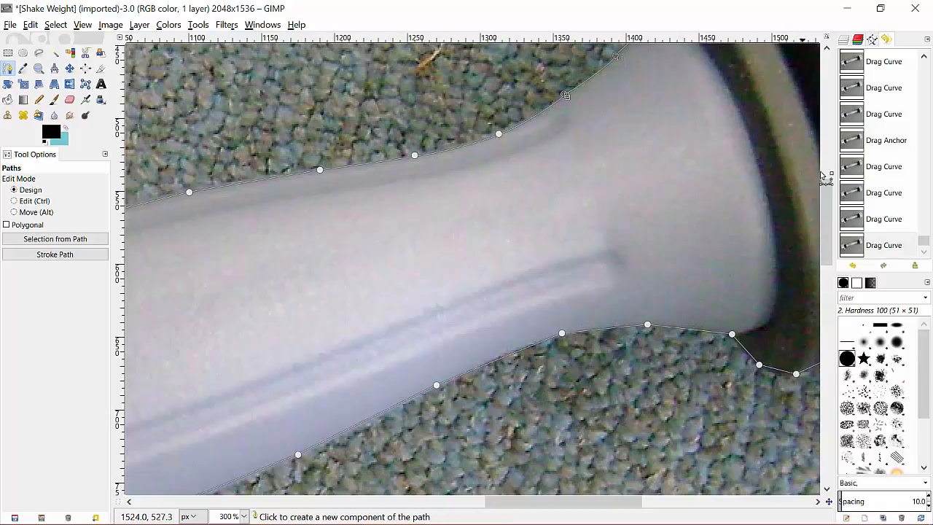
{"action": "left_click_drag", "start_coordinate": [827, 169], "coordinate": [827, 150]}
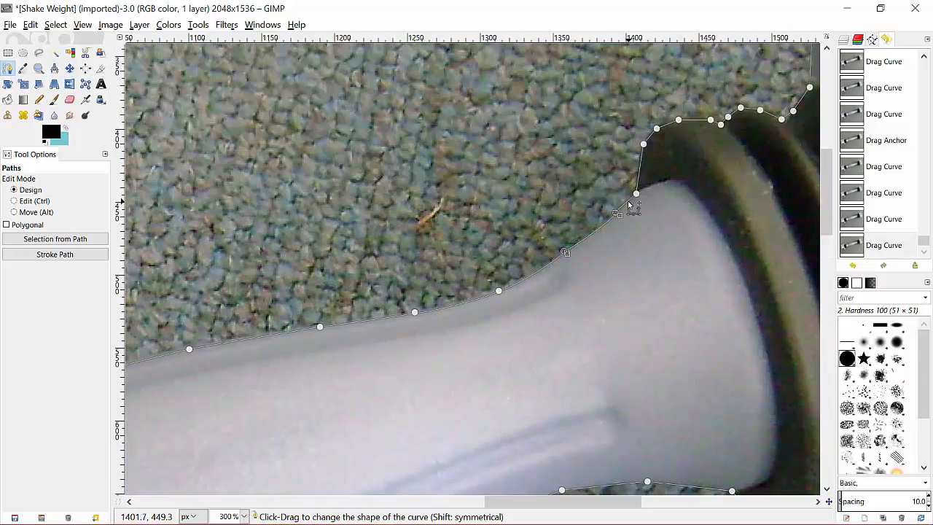
{"action": "left_click_drag", "start_coordinate": [629, 202], "coordinate": [629, 202]}
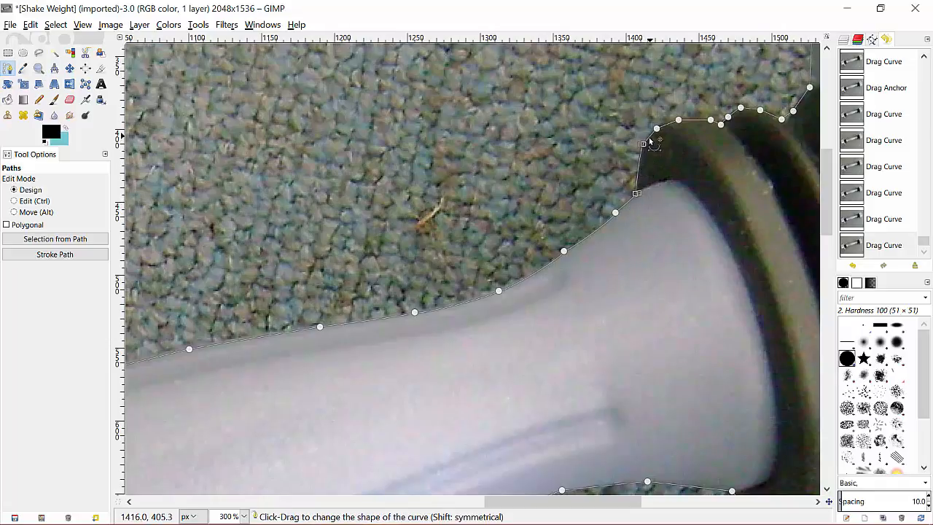
Step: Round the path segments over the upper rings of the right bellows and around the adjoining grey flange
{"action": "left_click_drag", "start_coordinate": [648, 137], "coordinate": [648, 138]}
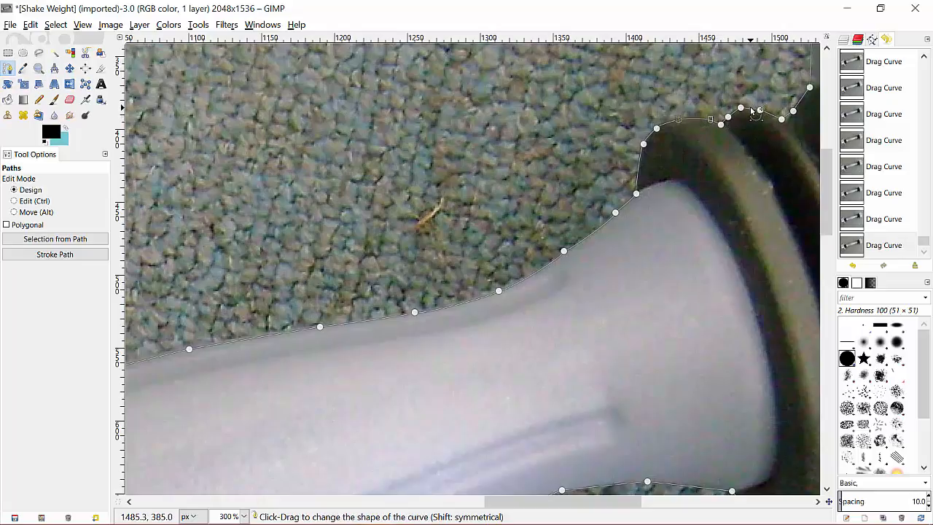
{"action": "left_click_drag", "start_coordinate": [751, 106], "coordinate": [770, 115]}
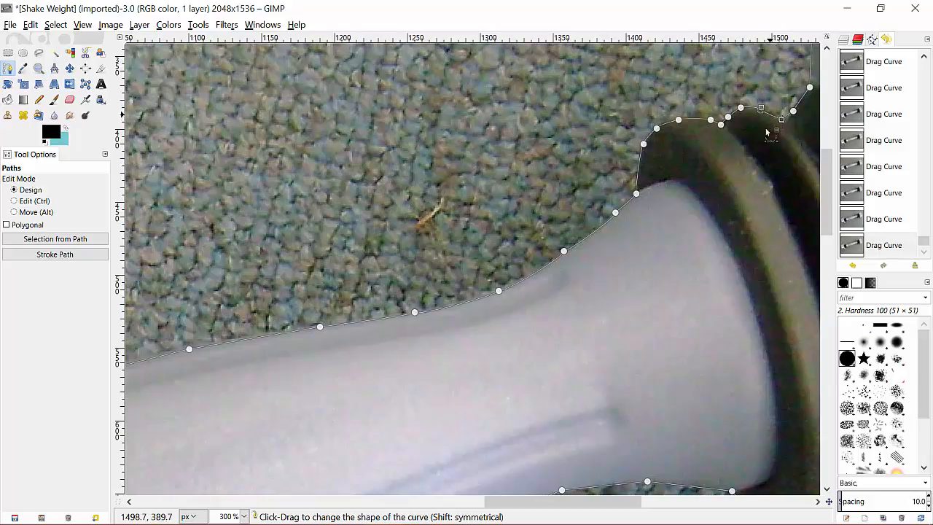
{"action": "left_click_drag", "start_coordinate": [607, 502], "coordinate": [656, 503]}
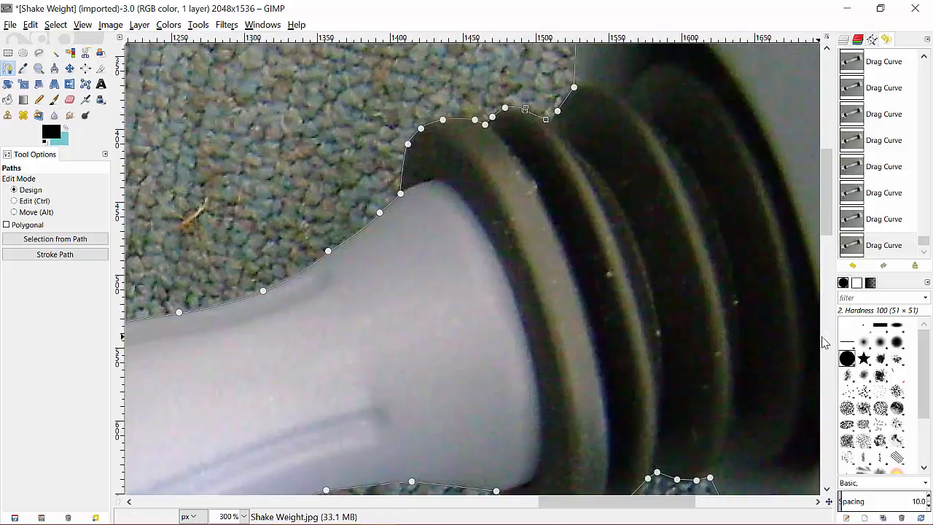
{"action": "scroll", "coordinate": [821, 188], "scroll_direction": "up", "scroll_amount": 5}
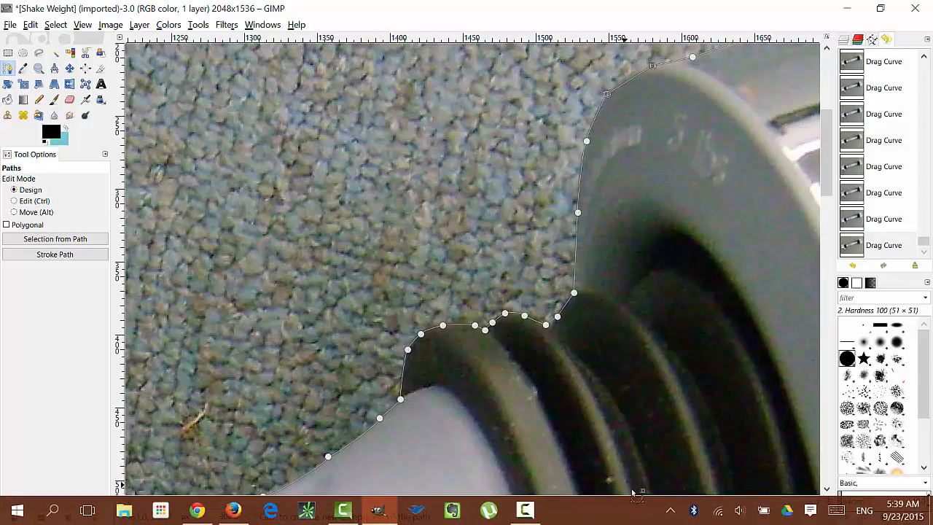
Step: Move the anchor on the right weight's upper edge onto its outline and bend the segment at the outer rim
{"action": "left_click_drag", "start_coordinate": [634, 494], "coordinate": [700, 503]}
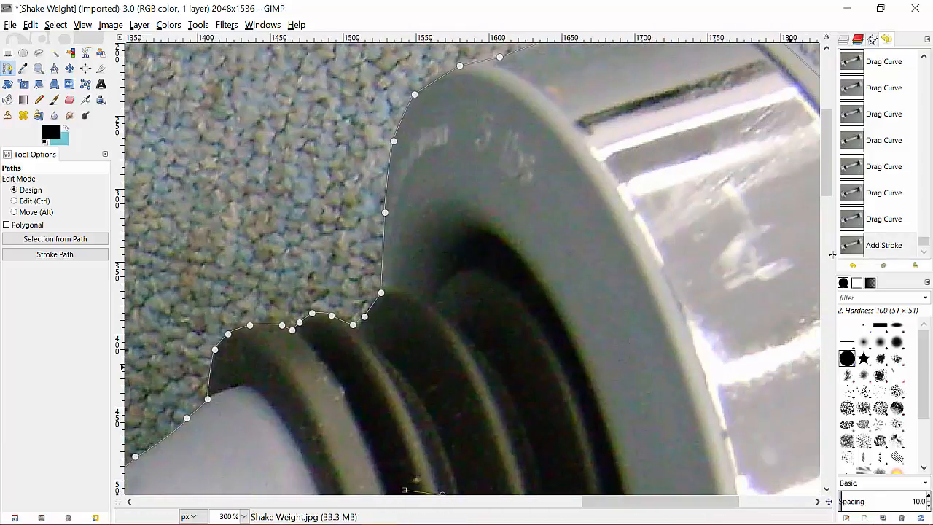
{"action": "left_click_drag", "start_coordinate": [827, 187], "coordinate": [796, 162]}
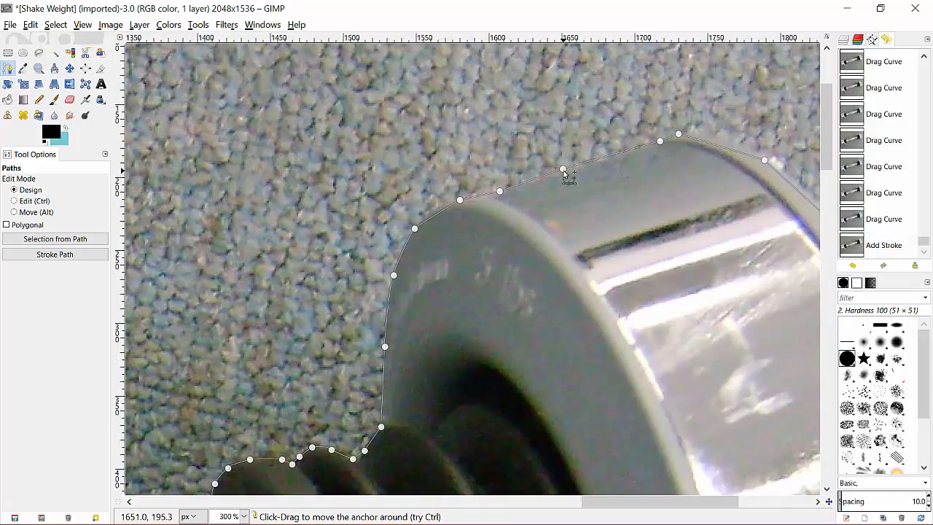
{"action": "left_click_drag", "start_coordinate": [563, 172], "coordinate": [565, 176]}
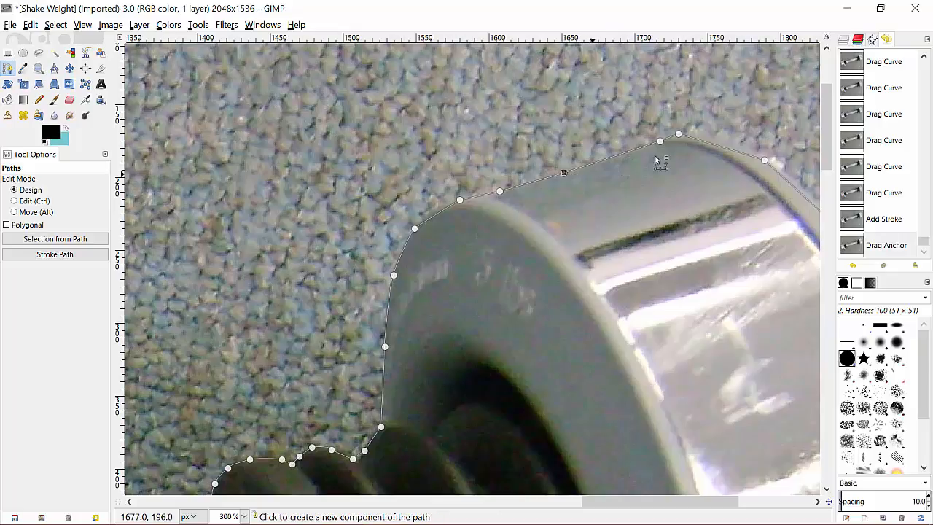
{"action": "left_click_drag", "start_coordinate": [719, 149], "coordinate": [722, 147]}
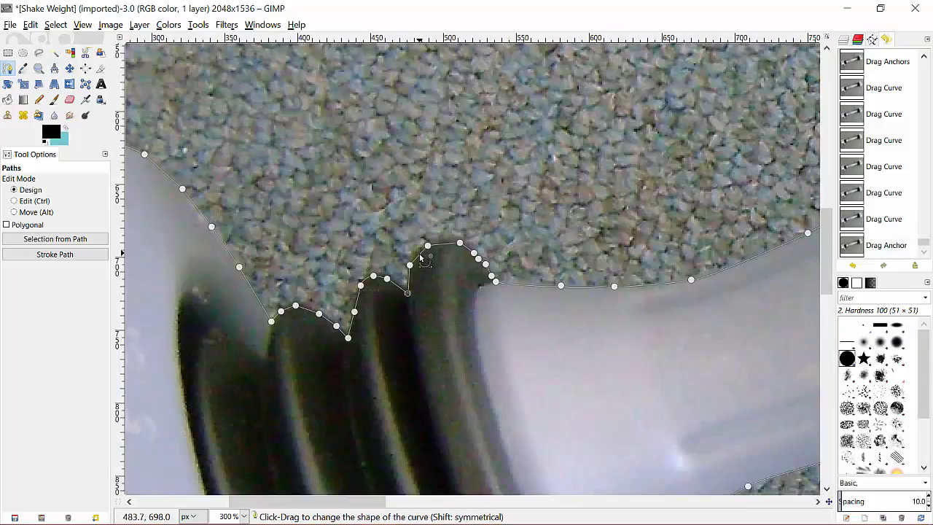
Step: Round the path over the upper edge of the left bellows ring nearest the handle
{"action": "left_click_drag", "start_coordinate": [416, 261], "coordinate": [437, 246]}
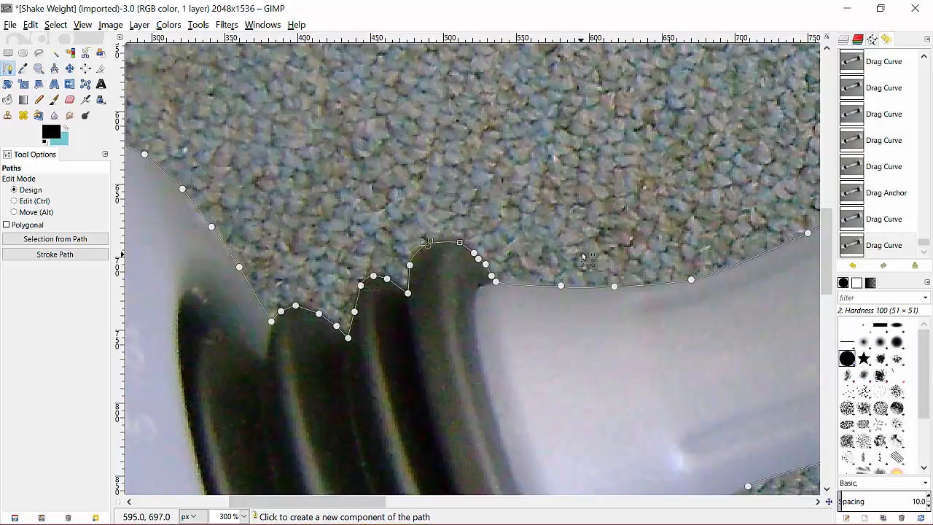
{"action": "key", "text": "minus"}
{"action": "key", "text": "minus"}
{"action": "key", "text": "minus"}
{"action": "key", "text": "minus"}
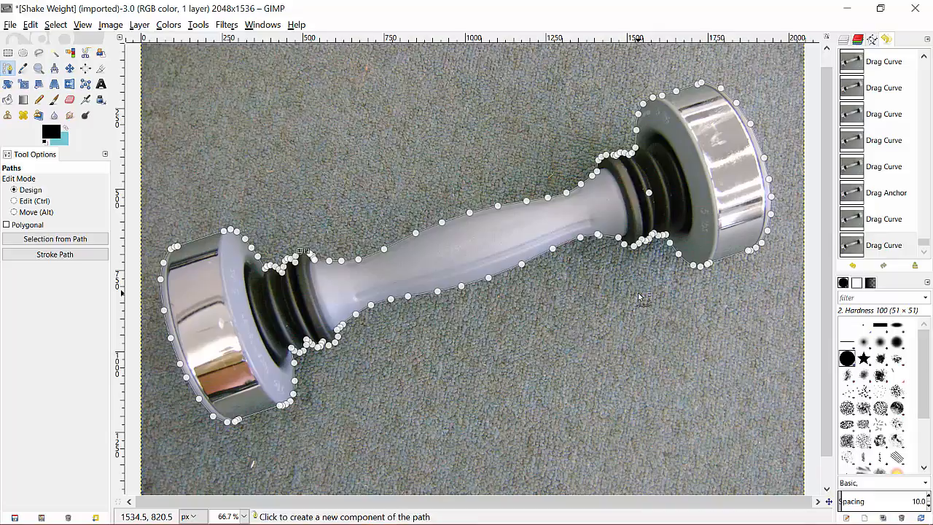
Step: Create a selection from the dumbbell path and add an alpha channel to the photo layer
{"action": "key", "text": "shift+v"}
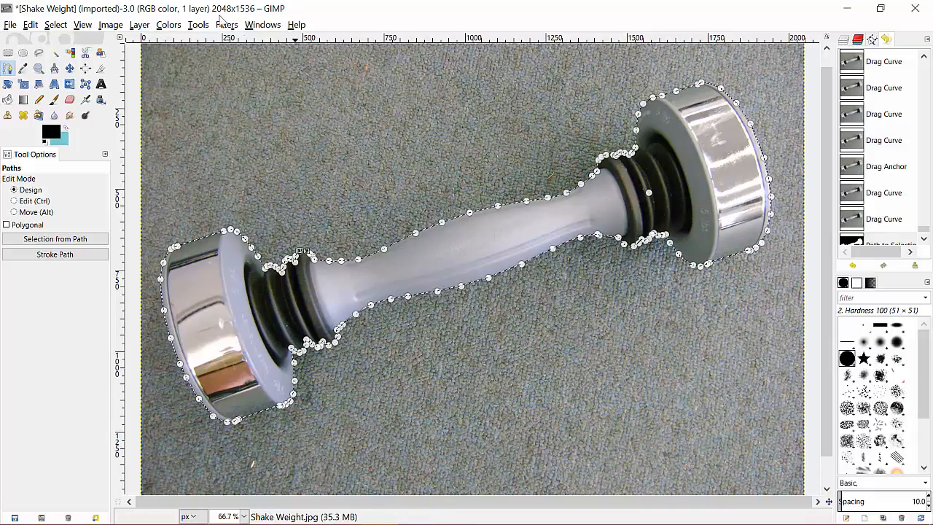
{"action": "left_click", "coordinate": [138, 25]}
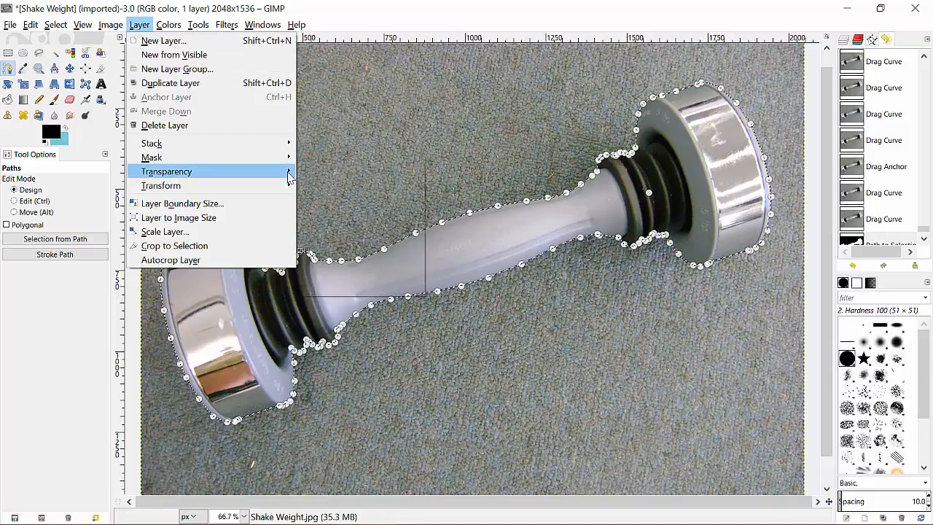
{"action": "mouse_move", "coordinate": [284, 172]}
{"action": "left_click", "coordinate": [320, 173]}
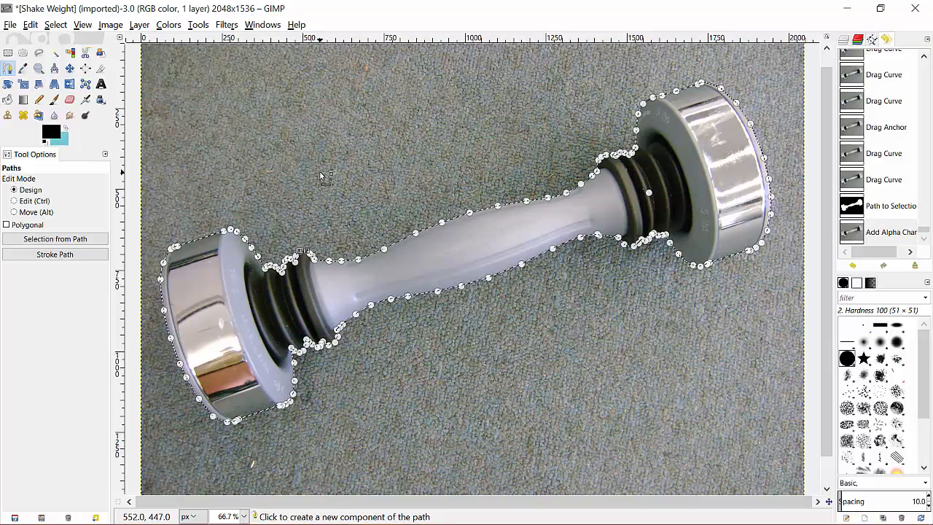
Step: Invert the selection and delete the carpet background around the dumbbell
{"action": "left_click", "coordinate": [52, 26]}
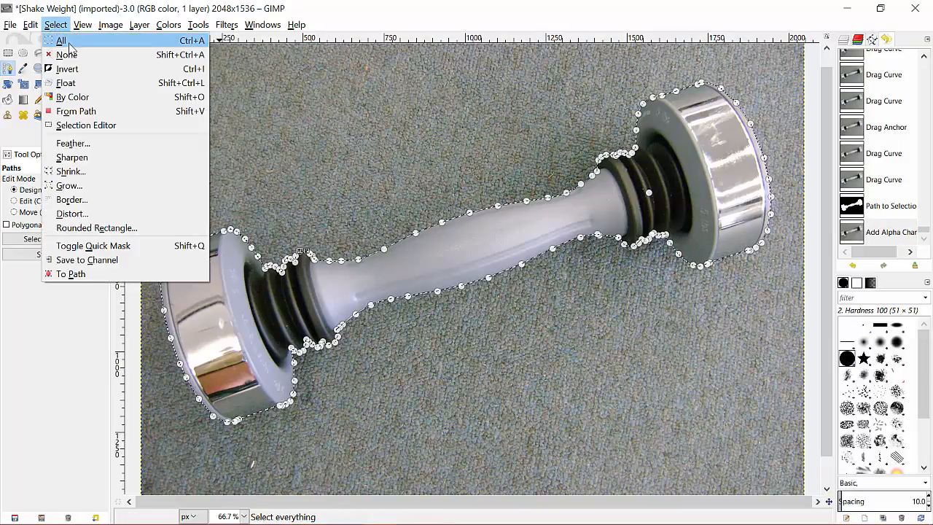
{"action": "left_click", "coordinate": [65, 68]}
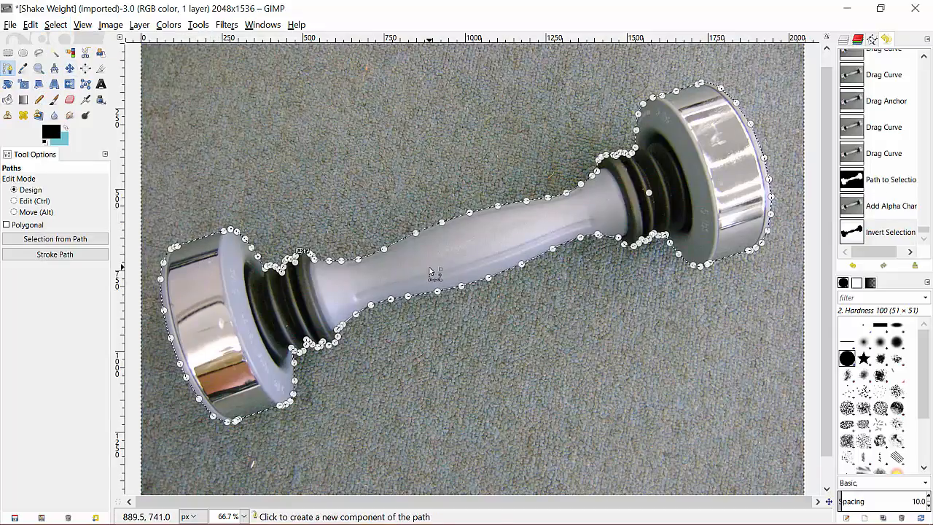
{"action": "key", "text": "Delete"}
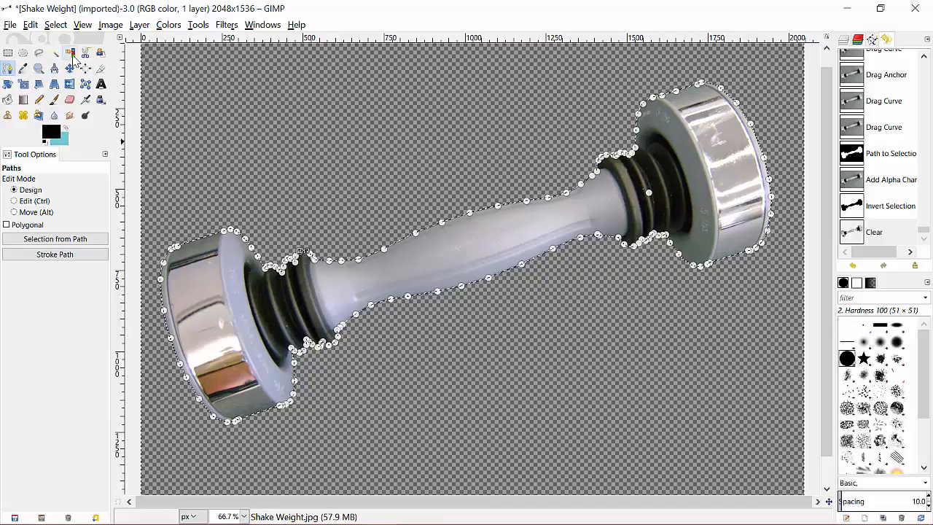
Step: Switch to Rectangle Select, remove the selection and inspect the cut-out handle's edges at 200% zoom
{"action": "left_click", "coordinate": [7, 53]}
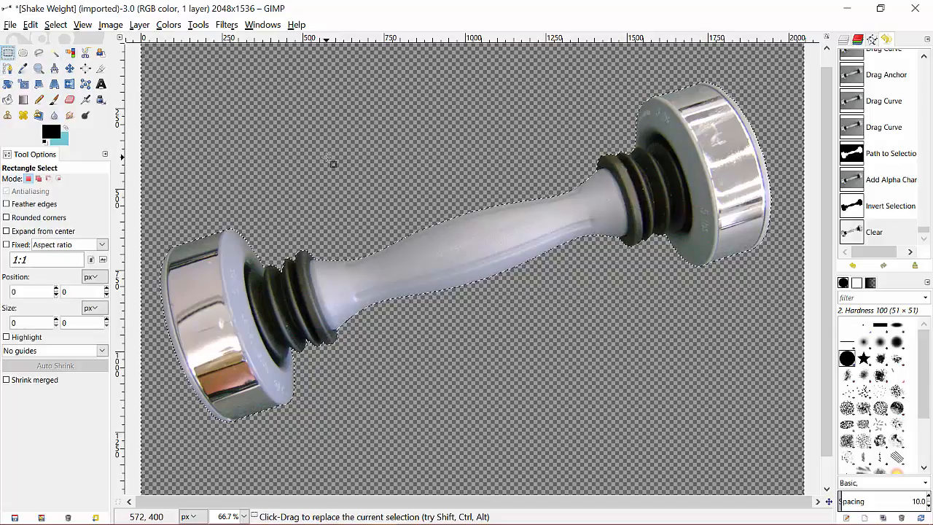
{"action": "left_click", "coordinate": [56, 25]}
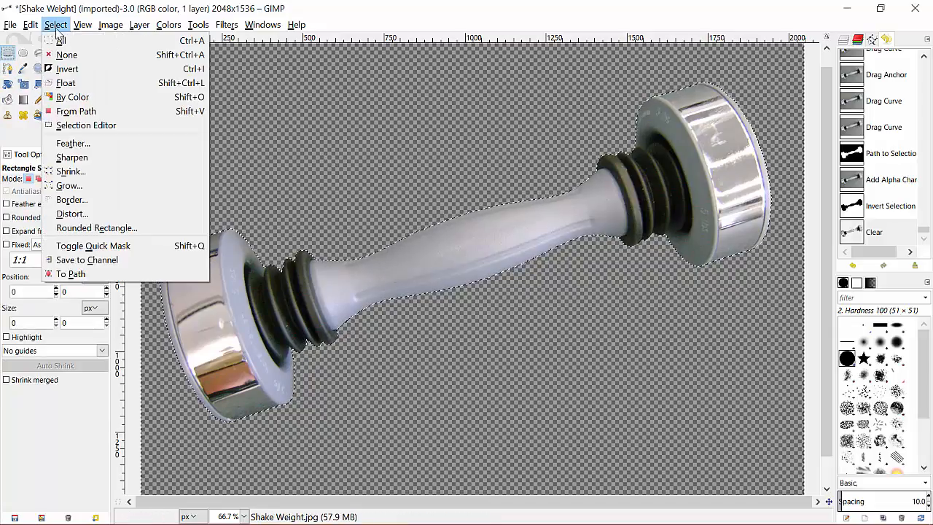
{"action": "left_click", "coordinate": [73, 54]}
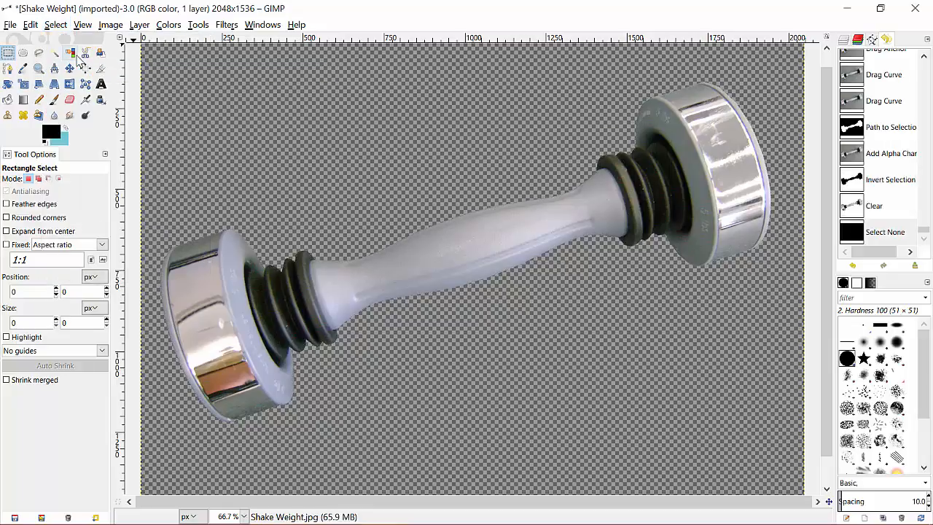
{"action": "key", "text": "2"}
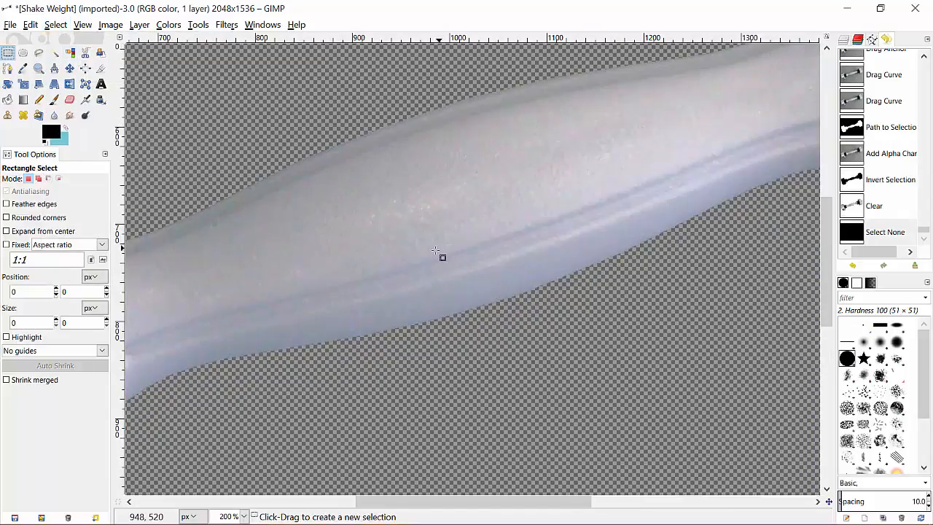
Step: Examine the cut-out edges of both weight heads, bellows rings and the handle close up, finishing with the whole dumbbell in view
{"action": "left_click_drag", "start_coordinate": [489, 502], "coordinate": [266, 517]}
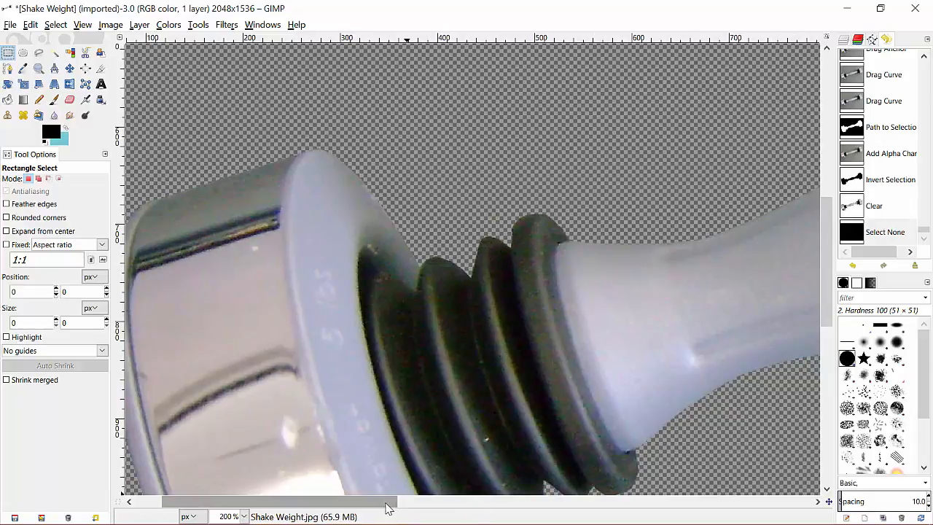
{"action": "left_click_drag", "start_coordinate": [387, 502], "coordinate": [358, 503]}
{"action": "scroll", "coordinate": [729, 204], "scroll_direction": "down", "scroll_amount": 5}
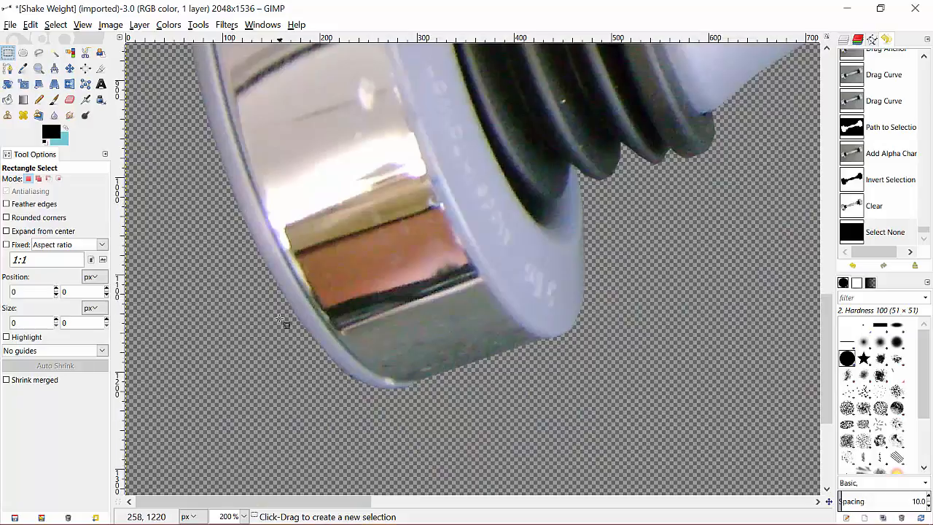
{"action": "left_click_drag", "start_coordinate": [365, 505], "coordinate": [478, 484]}
{"action": "left_click_drag", "start_coordinate": [831, 349], "coordinate": [815, 286]}
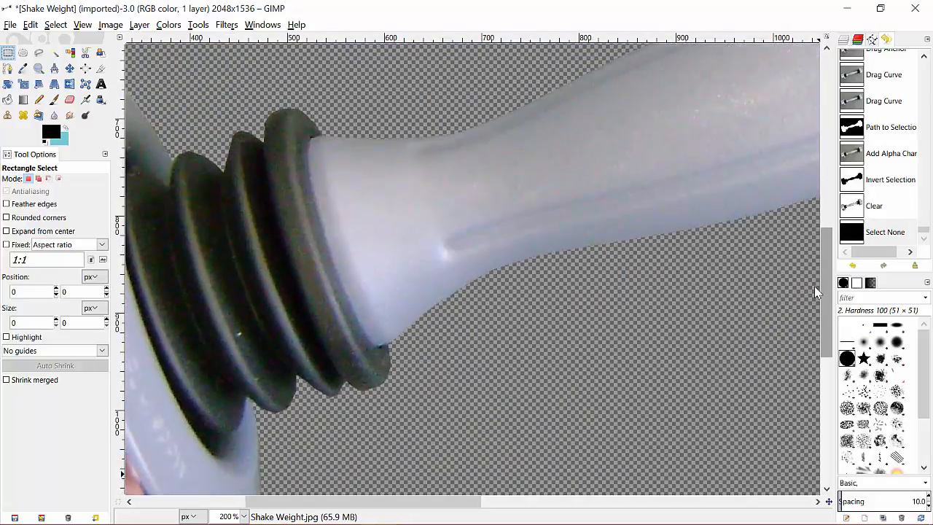
{"action": "left_click_drag", "start_coordinate": [336, 501], "coordinate": [571, 454]}
{"action": "scroll", "coordinate": [826, 273], "scroll_direction": "up", "scroll_amount": 10}
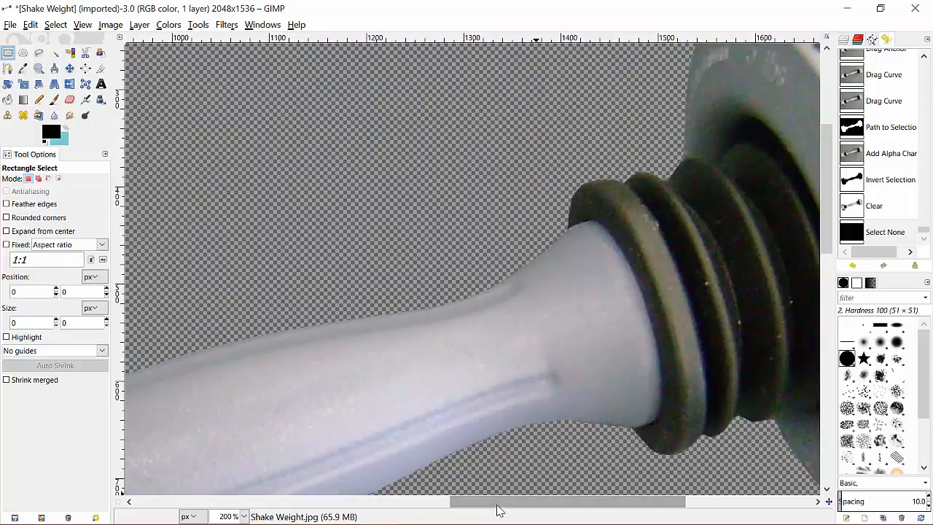
{"action": "left_click_drag", "start_coordinate": [500, 501], "coordinate": [646, 466]}
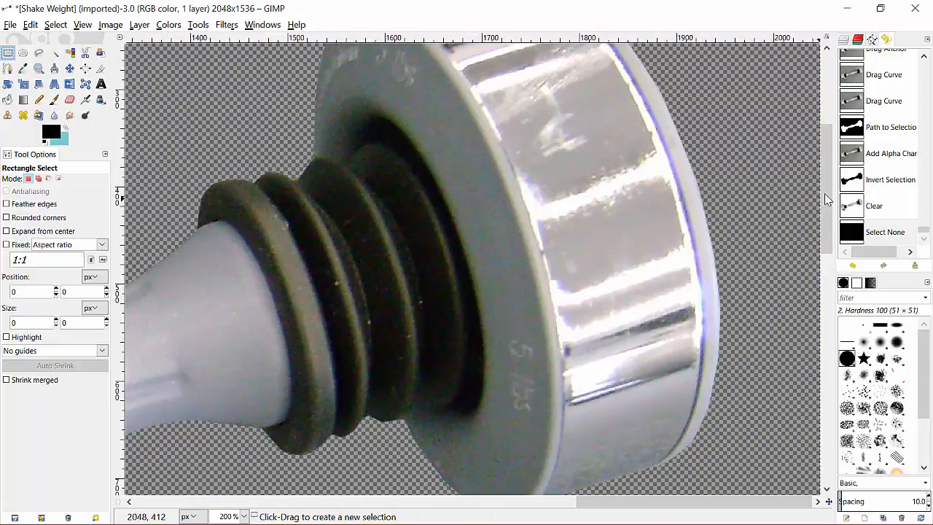
{"action": "left_click_drag", "start_coordinate": [825, 204], "coordinate": [820, 136]}
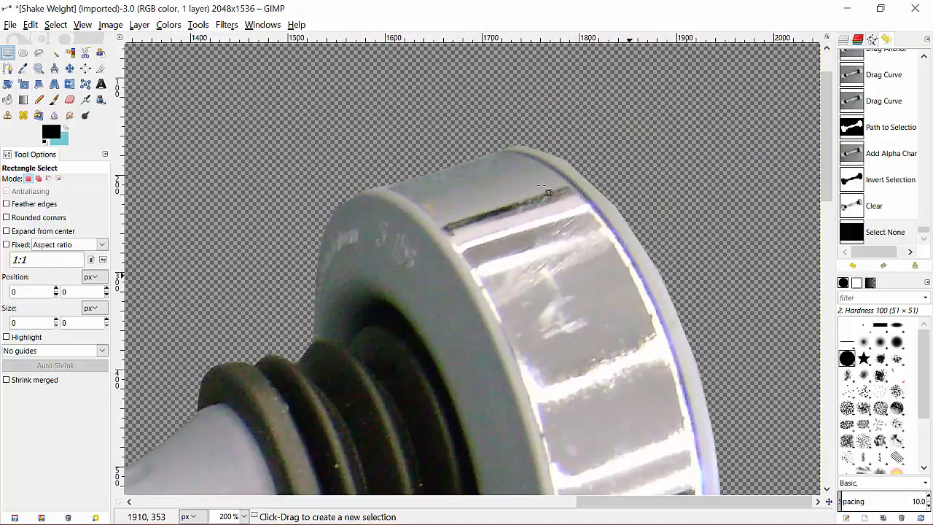
{"action": "scroll", "coordinate": [640, 136], "scroll_direction": "down", "scroll_amount": 3}
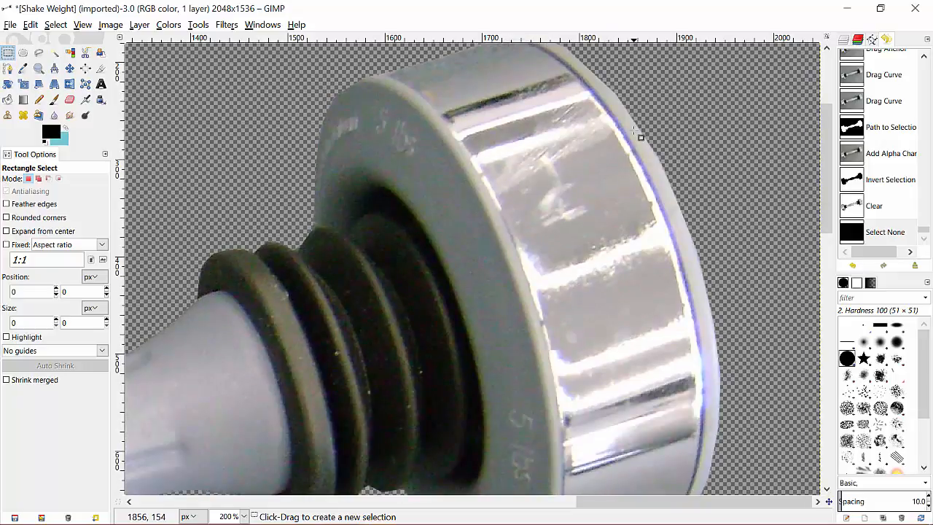
{"action": "scroll", "coordinate": [640, 136], "scroll_direction": "down", "scroll_amount": 5}
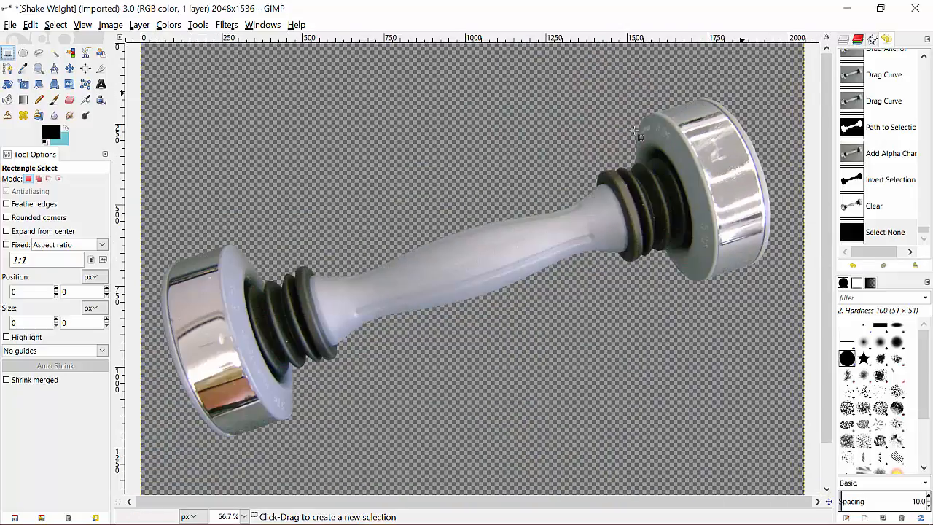